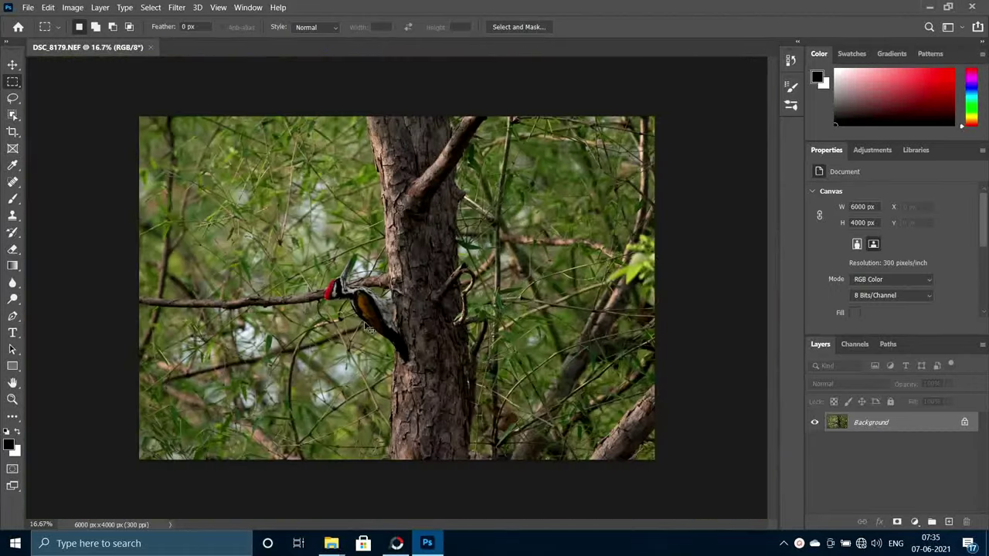
Crop the photo to a 4:5 portrait of 1944 × 2430 px around the woodpecker and trunk.
click(13, 114)
click(13, 132)
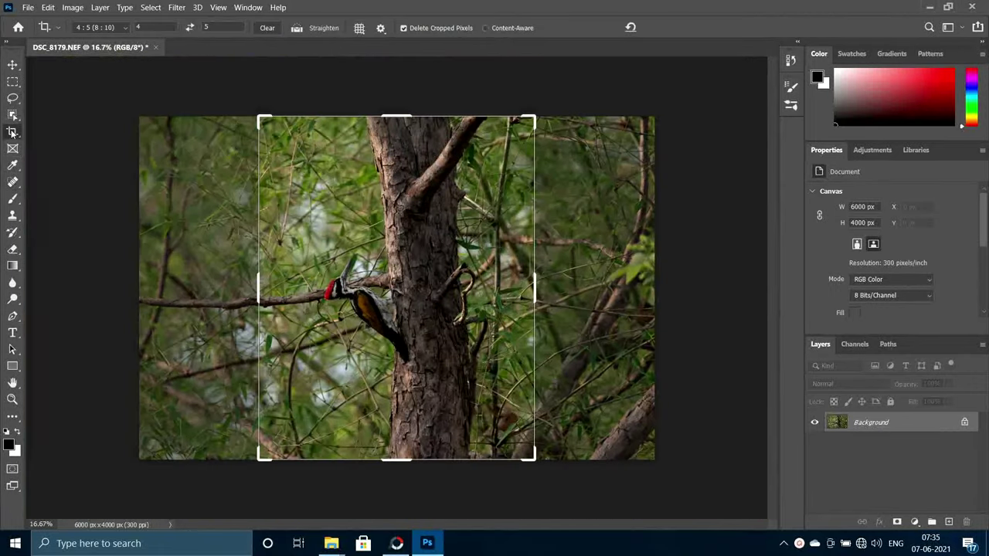
drag(535, 127, 498, 162)
mouse_move(441, 268)
mouse_down()
mouse_move(469, 298)
mouse_move(453, 285)
mouse_up()
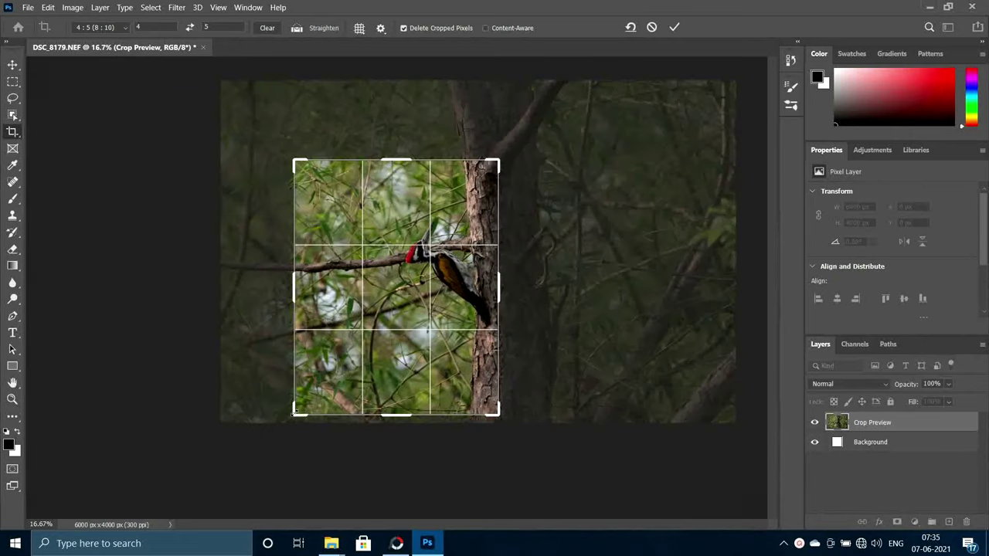
drag(498, 414, 480, 392)
key(Return)
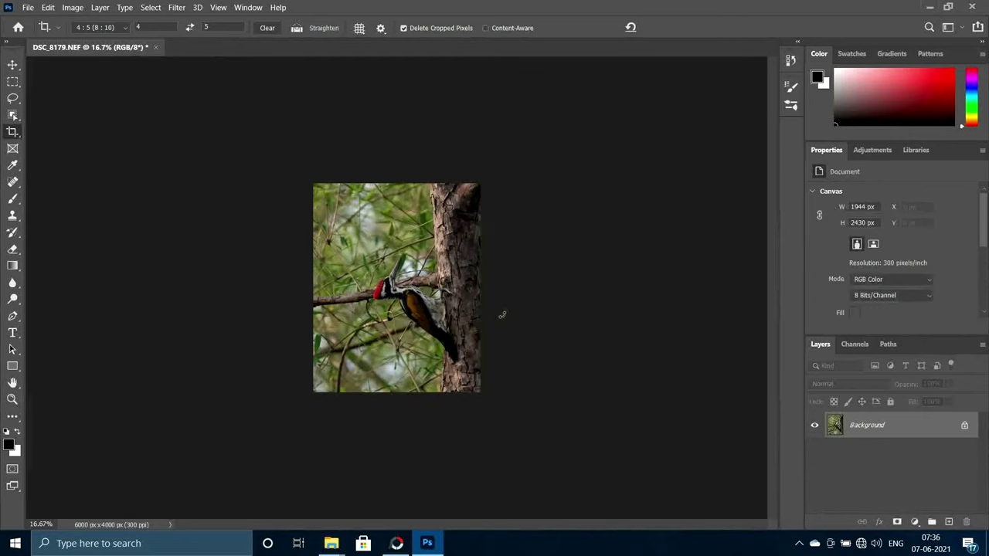
key(ctrl+0)
Start a pen path at the beak base and trace along the red crest's edge.
click(12, 315)
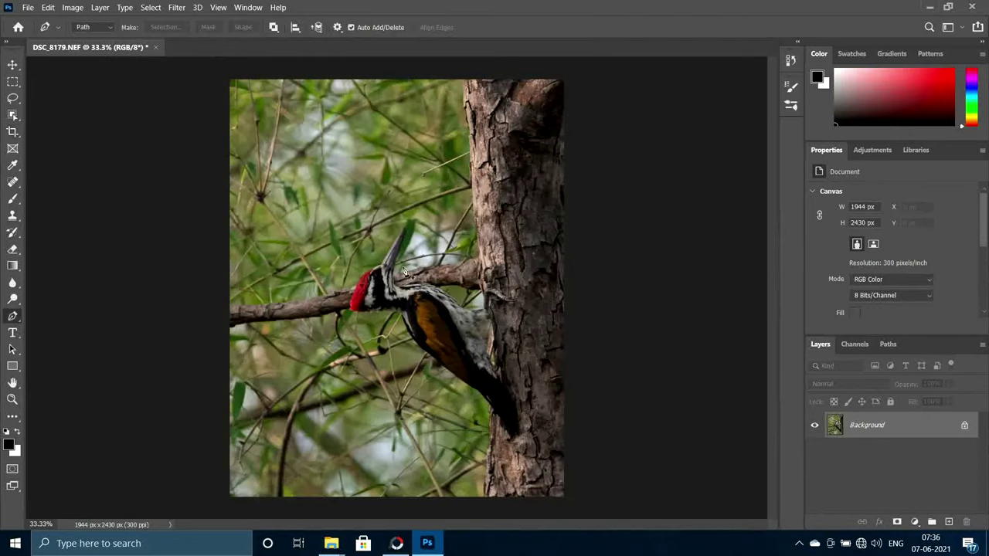
key(ctrl+plus)
key(ctrl+plus)
key(ctrl+plus)
click(366, 186)
click(349, 214)
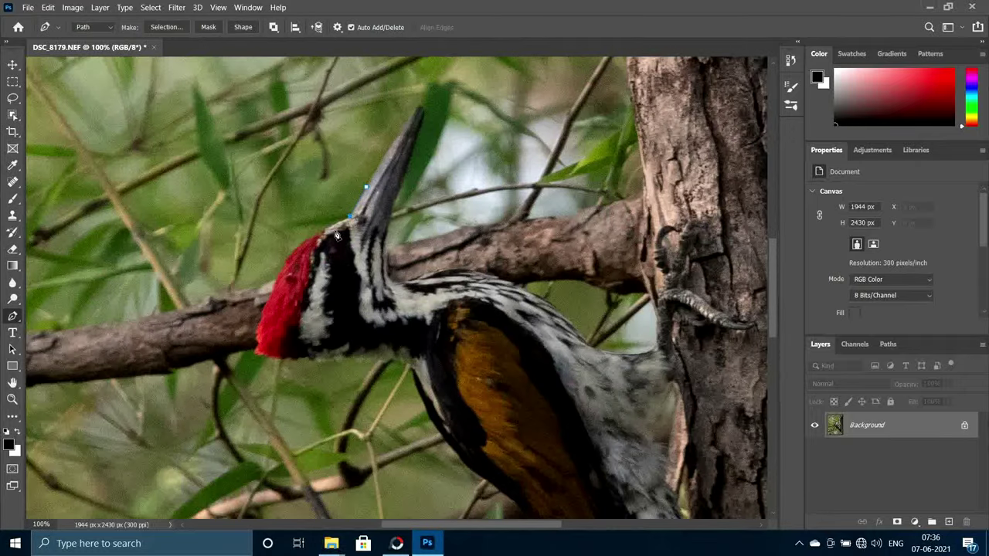
mouse_move(277, 287)
mouse_down()
mouse_move(258, 352)
mouse_move(284, 363)
mouse_move(412, 371)
mouse_move(433, 319)
mouse_up()
Extend the pen path to anchors at the trunk's top-right and top-left corners.
scroll(421, 386, down, 3)
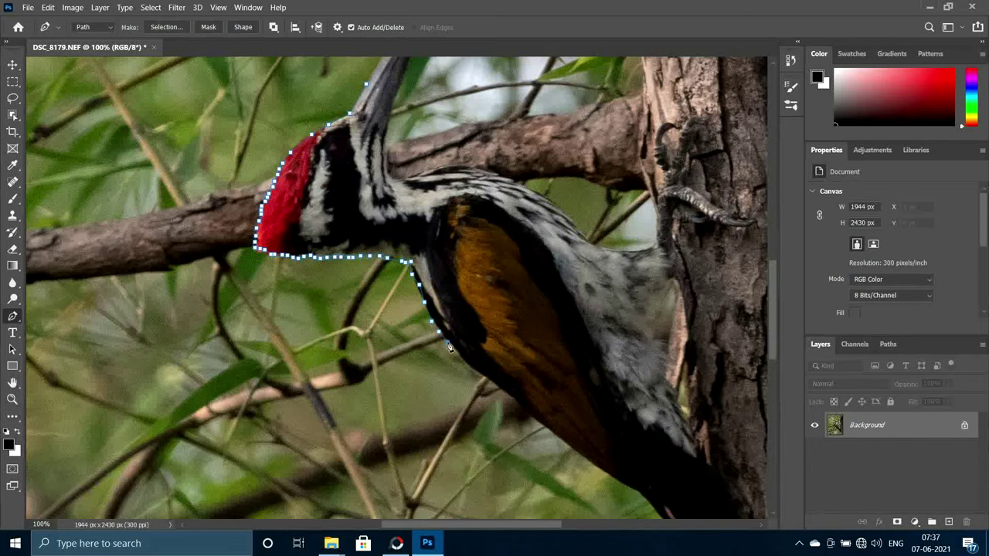
scroll(471, 371, down, 3)
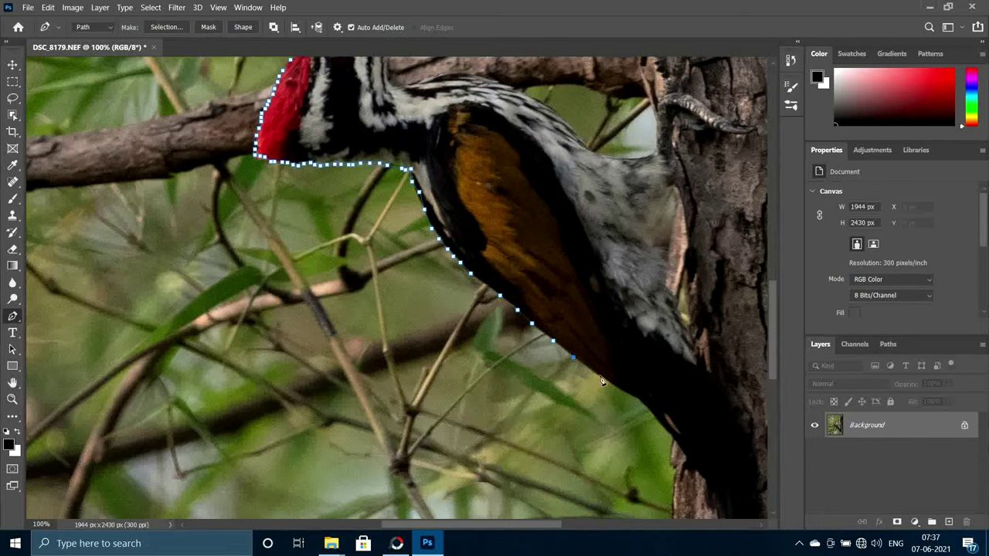
scroll(633, 400, down, 4)
mouse_move(632, 399)
mouse_down()
mouse_move(673, 373)
mouse_move(654, 480)
mouse_up()
scroll(673, 373, down, 2)
scroll(674, 373, down, 1)
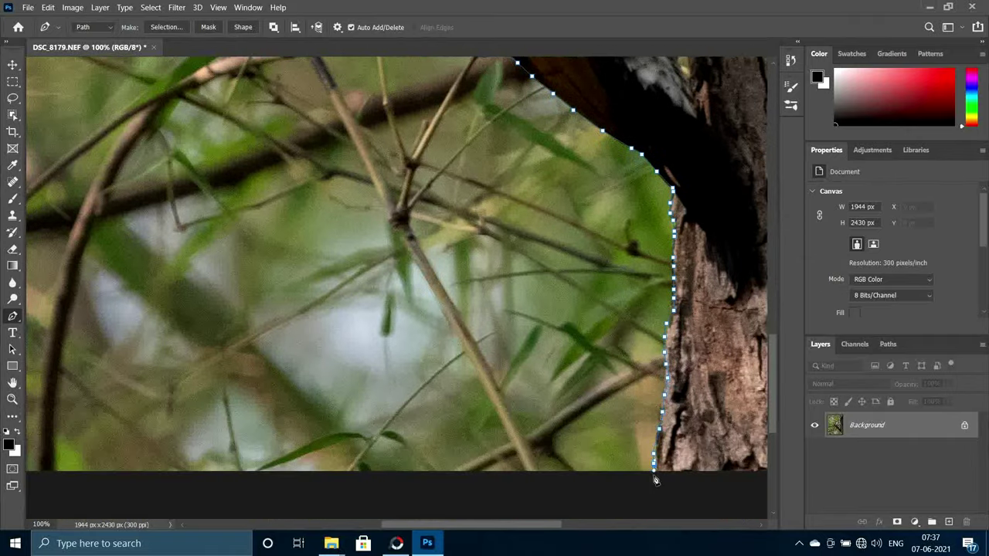
scroll(514, 474, right, 7)
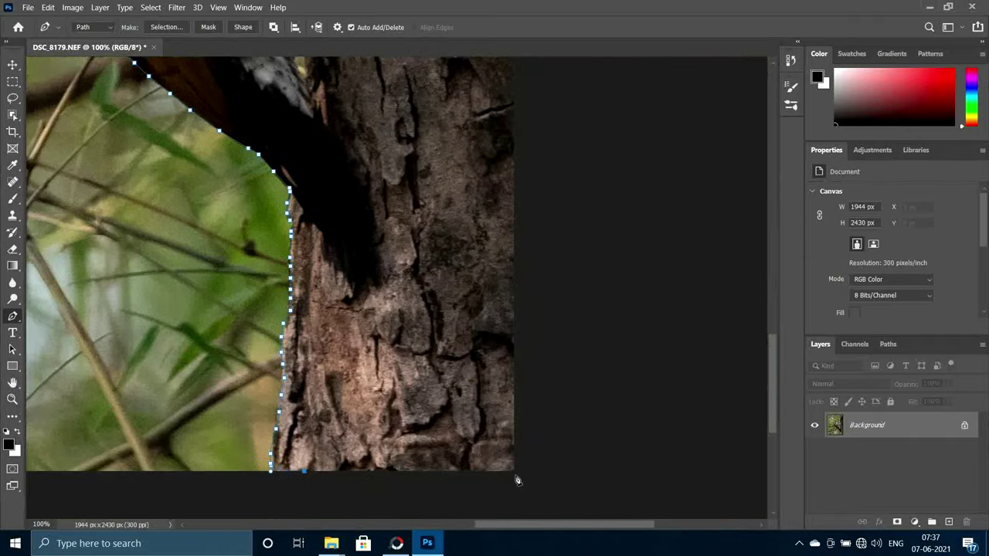
scroll(523, 254, up, 5)
scroll(523, 254, up, 5)
scroll(526, 248, up, 5)
scroll(526, 248, up, 3)
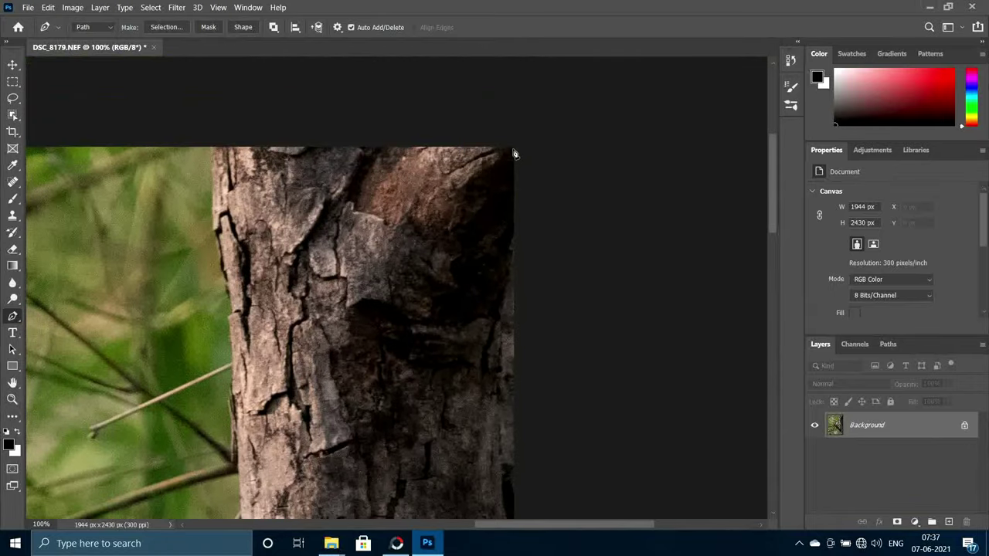
click(514, 148)
click(211, 148)
Trace the pen path down along the trunk's left edge.
scroll(212, 151, down, 1)
drag(215, 154, 241, 340)
scroll(231, 348, down, 3)
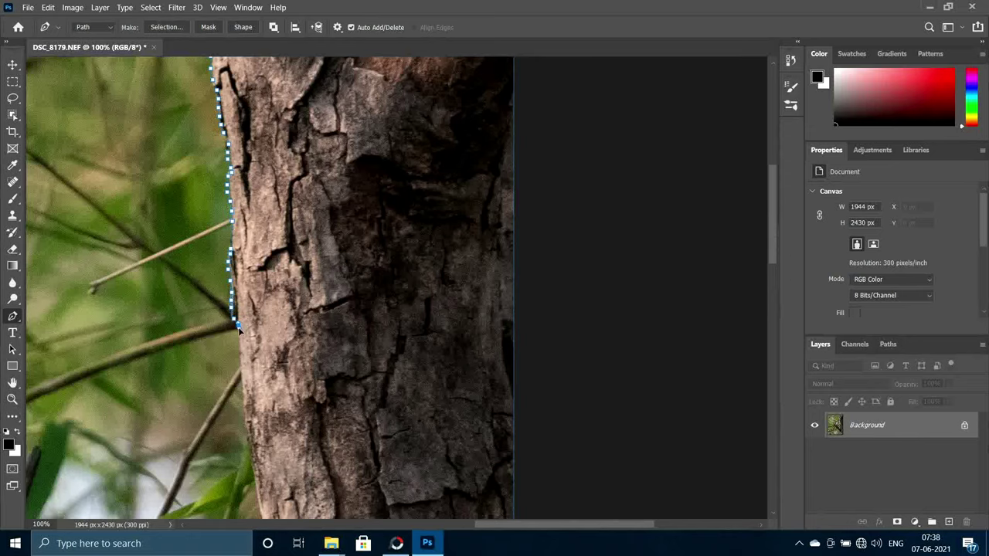
scroll(240, 340, down, 5)
scroll(259, 318, down, 3)
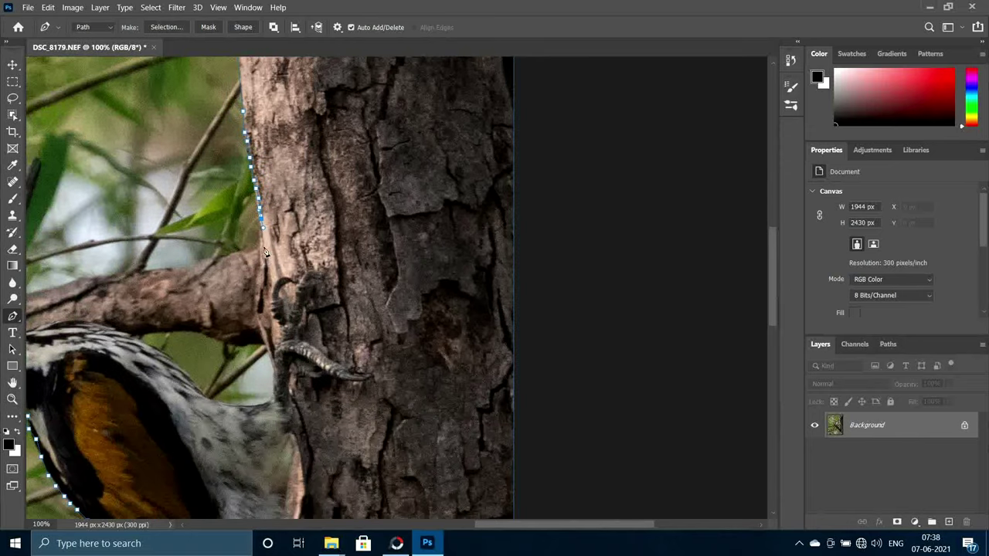
drag(258, 231, 272, 370)
Trace the path beneath the bird's feet and along its upper back edge.
key(ctrl+plus)
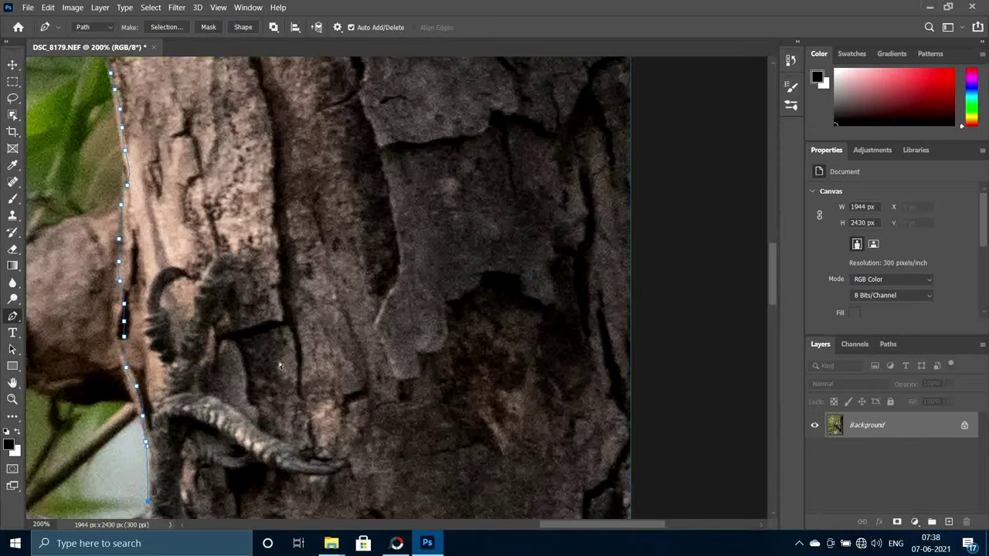
drag(587, 525, 519, 525)
scroll(469, 304, down, 4)
drag(541, 378, 473, 385)
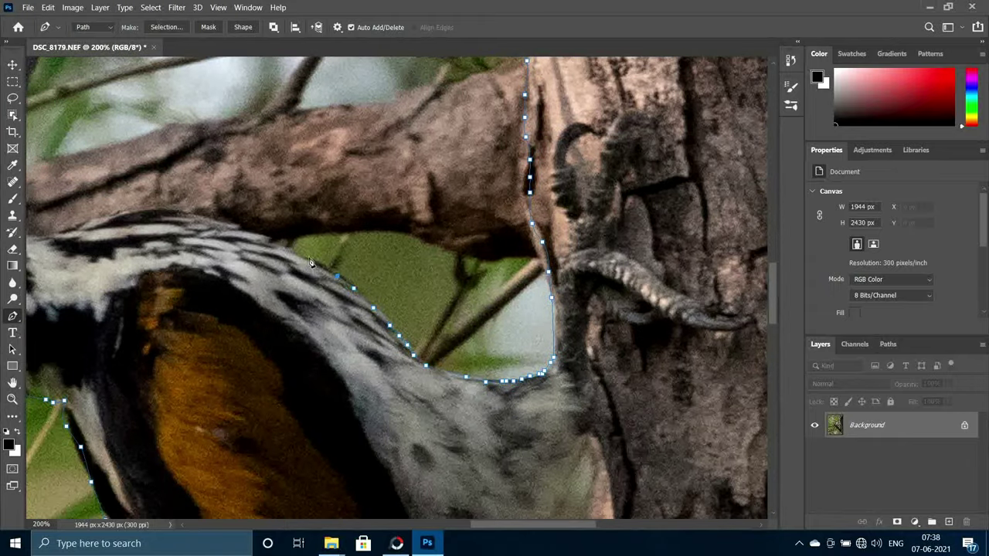
drag(263, 240, 180, 217)
Trace up the beak's right edge and close the path at the beak tip.
drag(45, 241, 448, 363)
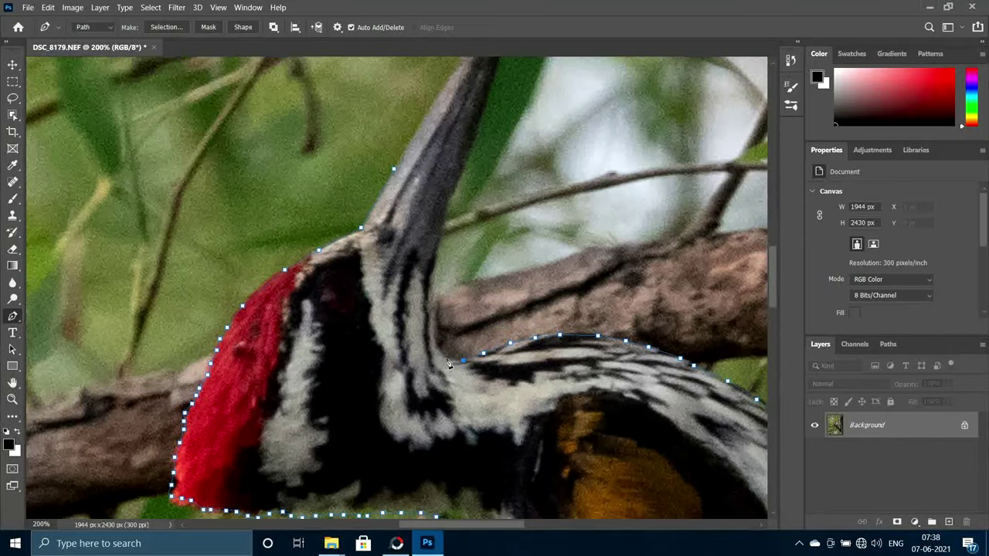
scroll(435, 337, up, 3)
scroll(438, 371, up, 2)
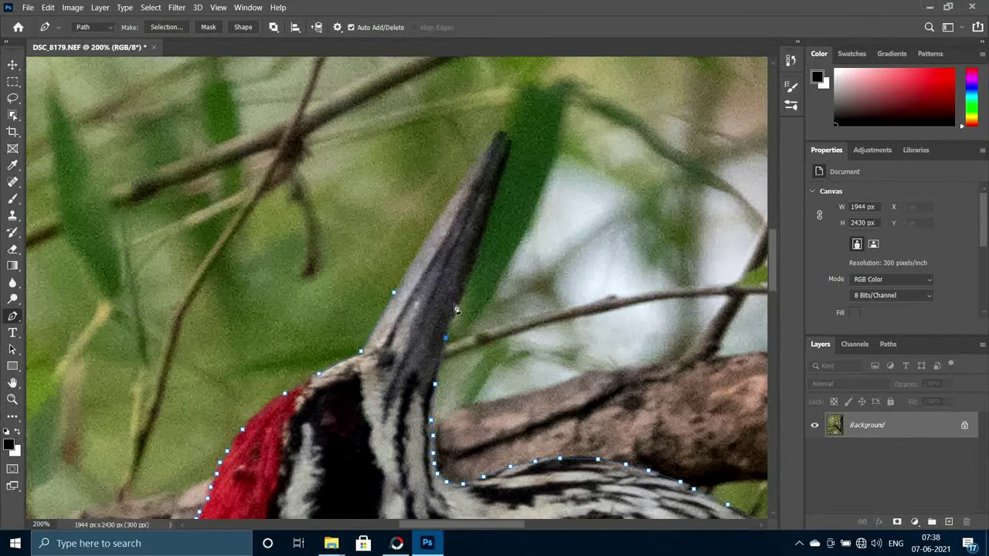
click(492, 206)
click(502, 134)
Turn the finished path into a selection with 0 feather.
right_click(394, 297)
click(464, 97)
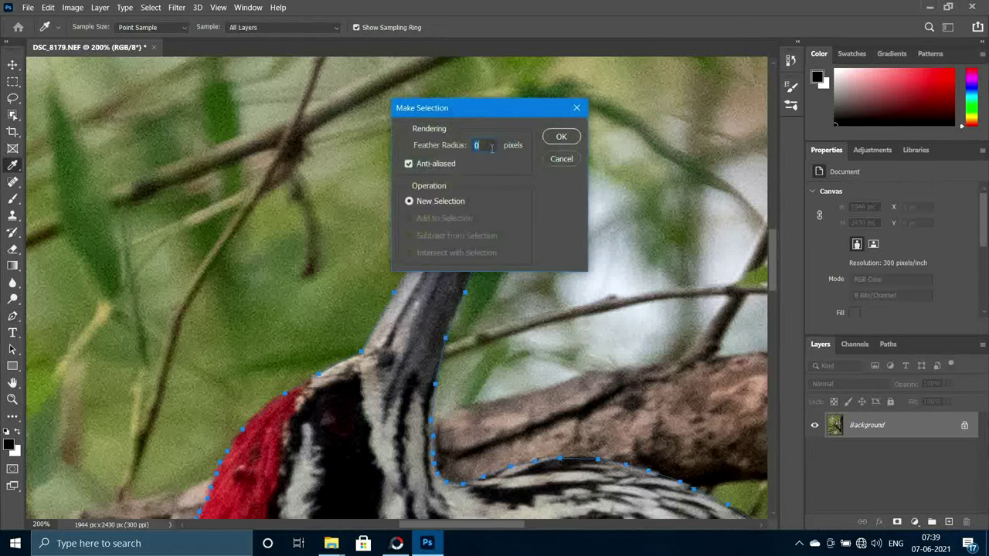
key(Return)
key(ctrl+0)
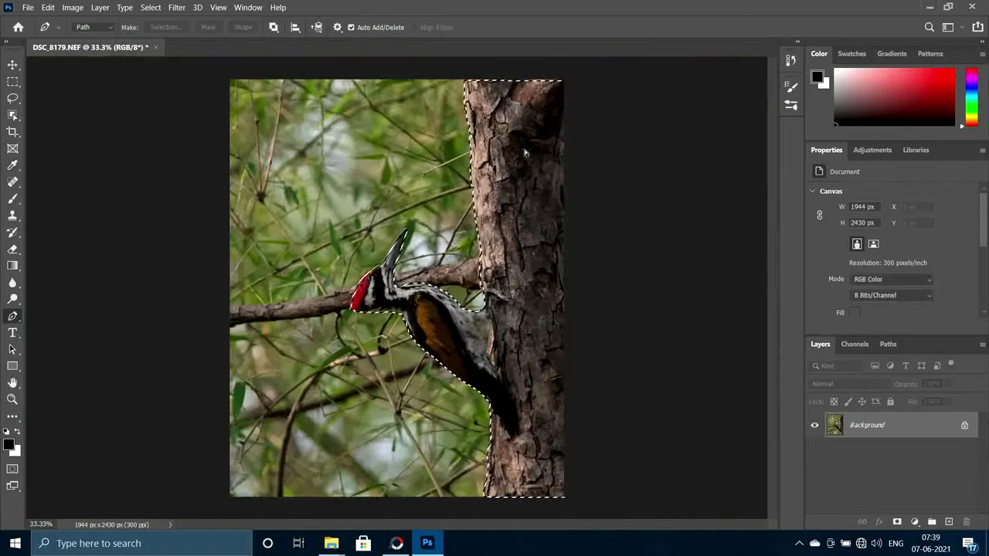
key(ctrl+j)
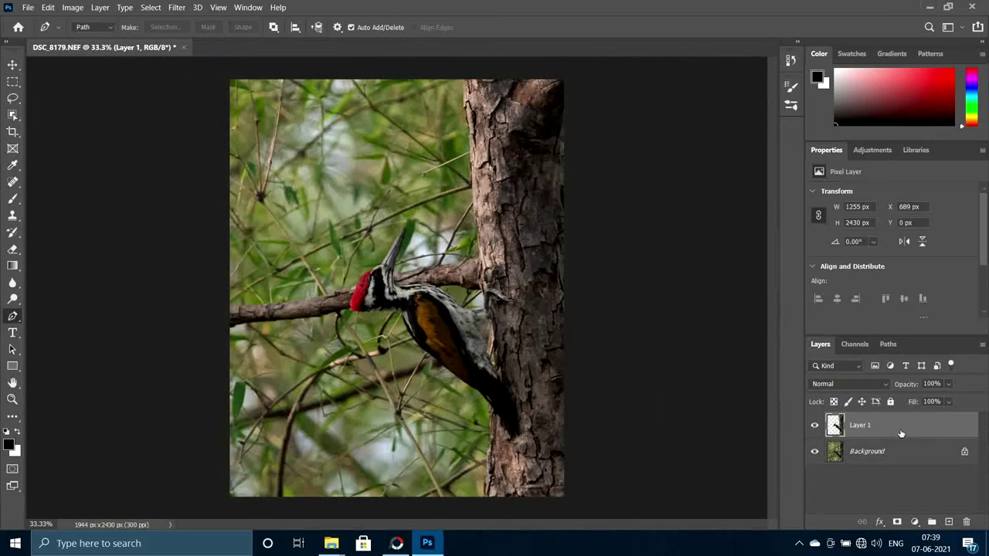
key(ctrl+z)
Refine the selection edges with Radius 1 px and Smooth 8, output to a new Layer 1.
key(ctrl+alt+r)
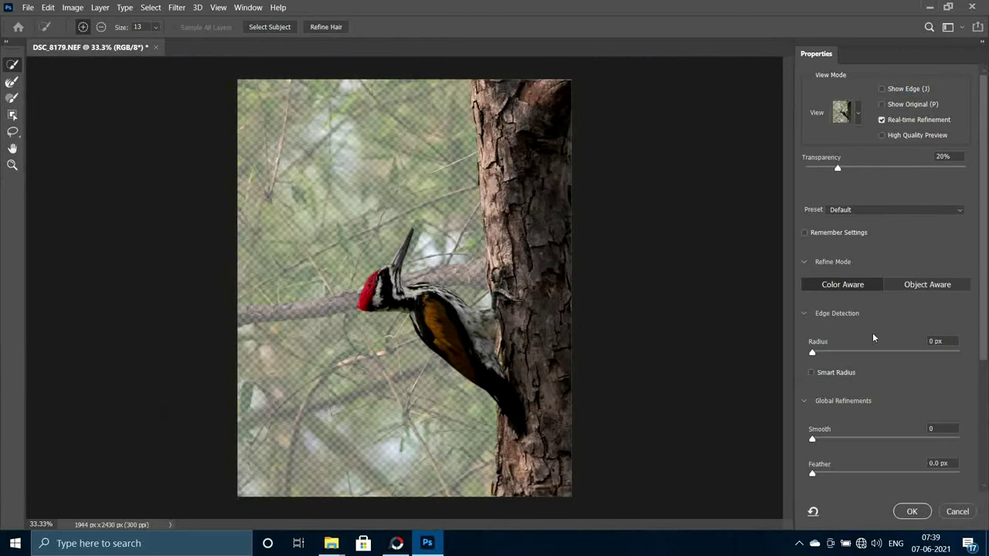
scroll(874, 337, down, 3)
scroll(881, 301, up, 3)
scroll(867, 284, down, 1)
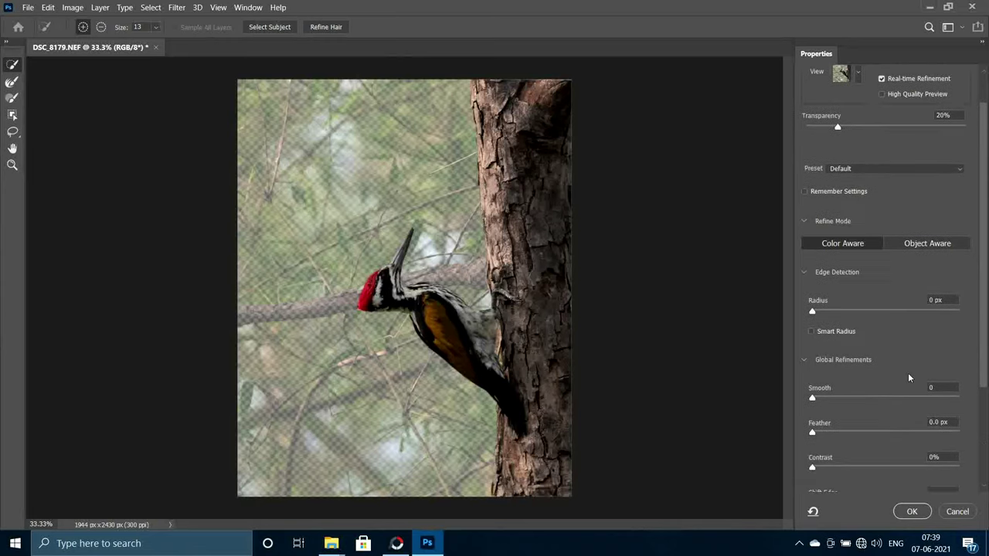
scroll(908, 377, up, 1)
key(ctrl+1)
key(ctrl+0)
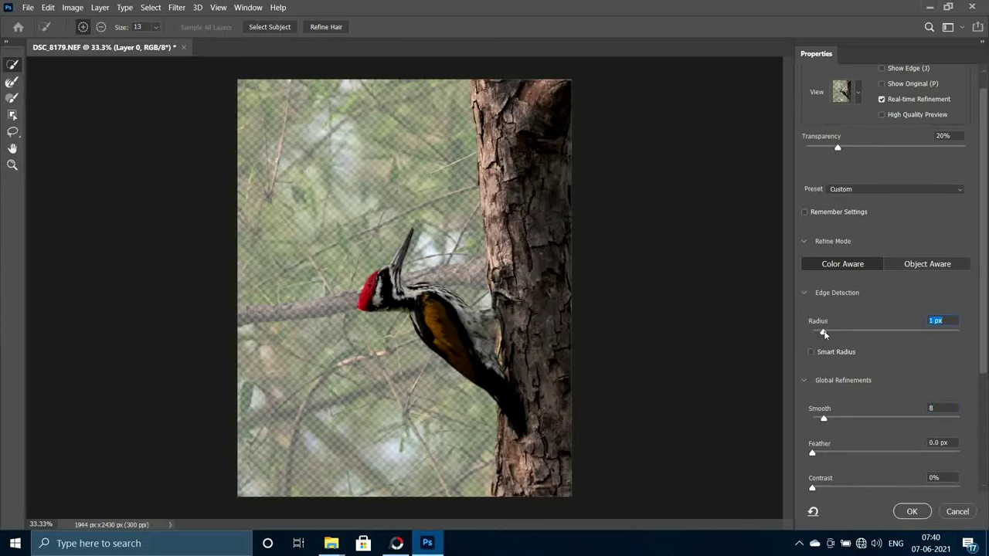
scroll(823, 333, down, 3)
click(911, 511)
Duplicate the Background and content-aware fill away the bird and trunk.
click(862, 453)
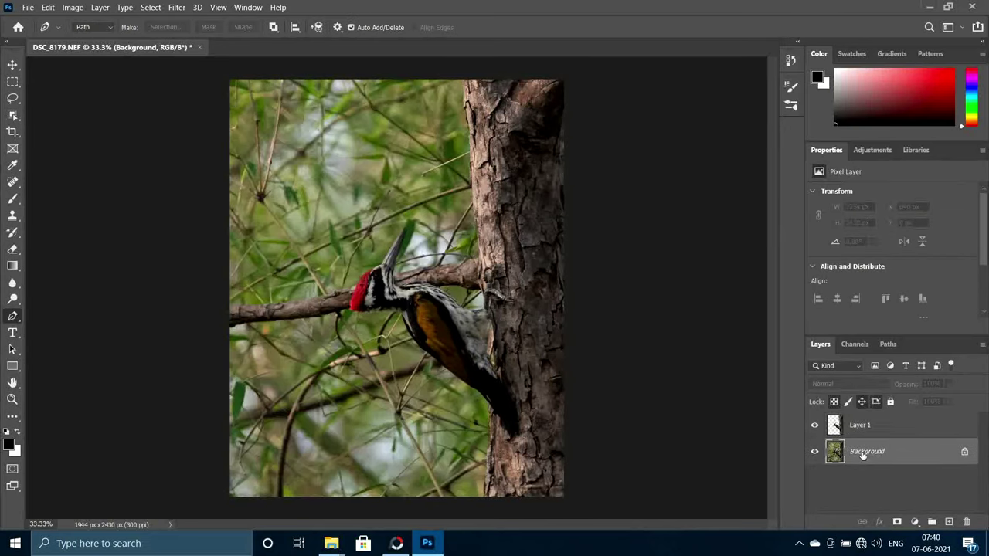
key(ctrl+j)
click(12, 97)
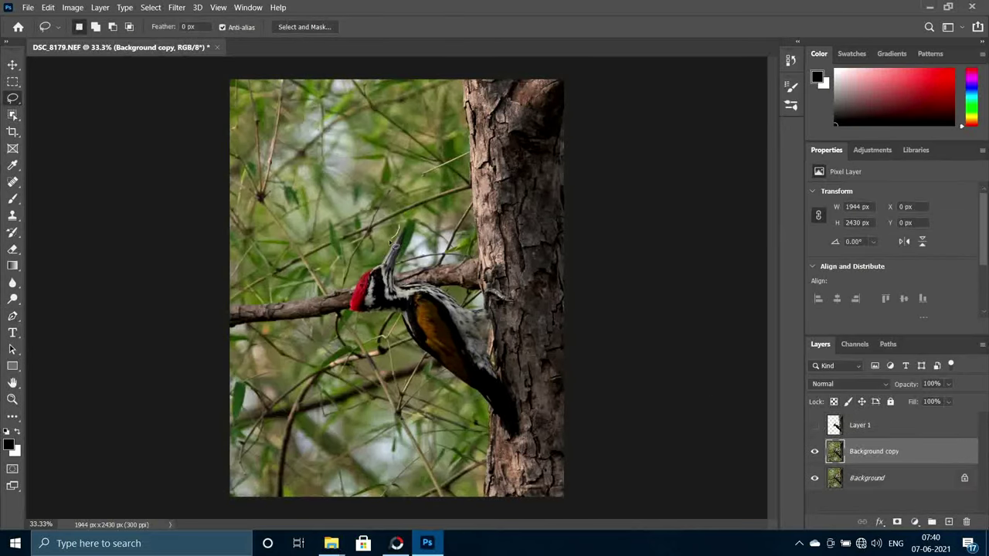
mouse_move(392, 241)
mouse_down()
mouse_move(358, 278)
mouse_move(556, 62)
mouse_move(438, 263)
mouse_move(394, 241)
mouse_up()
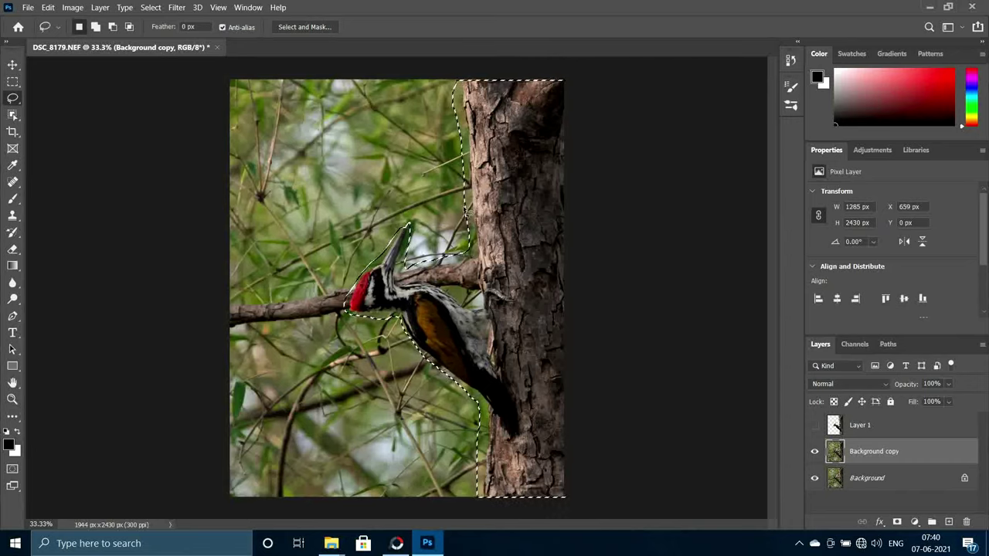
key(shift+F5)
key(Return)
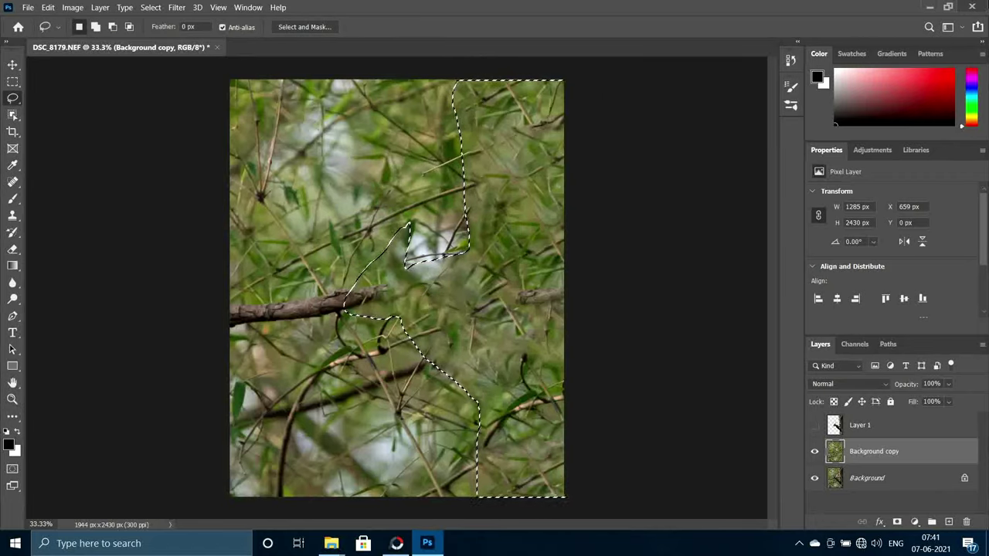
Content-aware fill away the leftover branch and right-edge twig, then deselect.
mouse_move(230, 329)
mouse_down()
mouse_move(335, 320)
mouse_move(231, 306)
mouse_up()
key(shift+F5)
key(Return)
drag(541, 290, 575, 301)
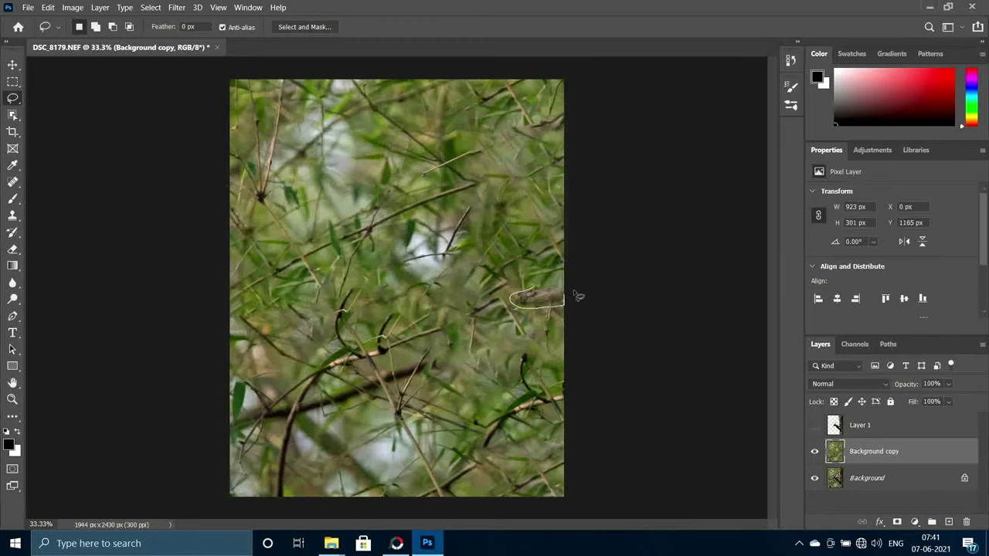
key(shift+F5)
key(Return)
key(ctrl+d)
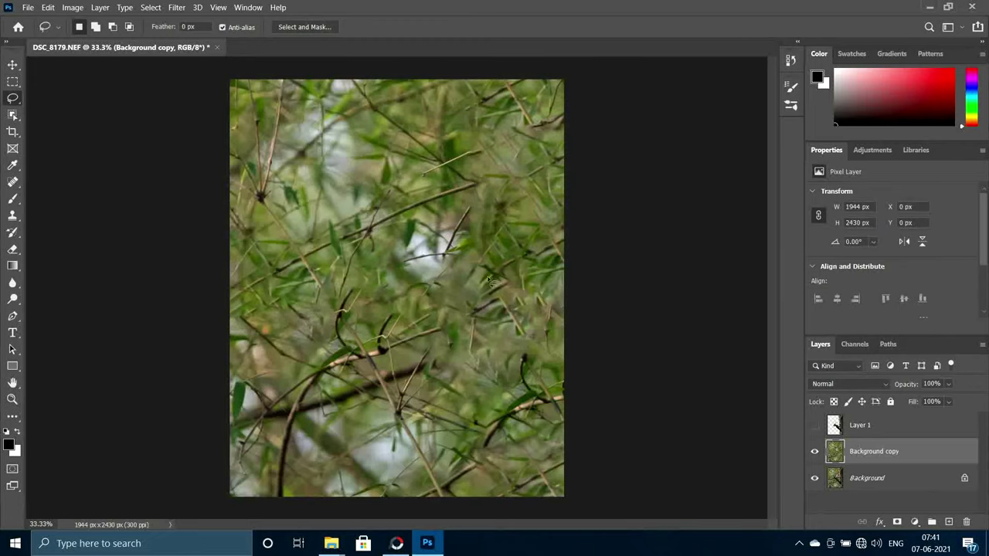
Check the cut-out bird over the new background and open the Camera Raw filter.
click(814, 424)
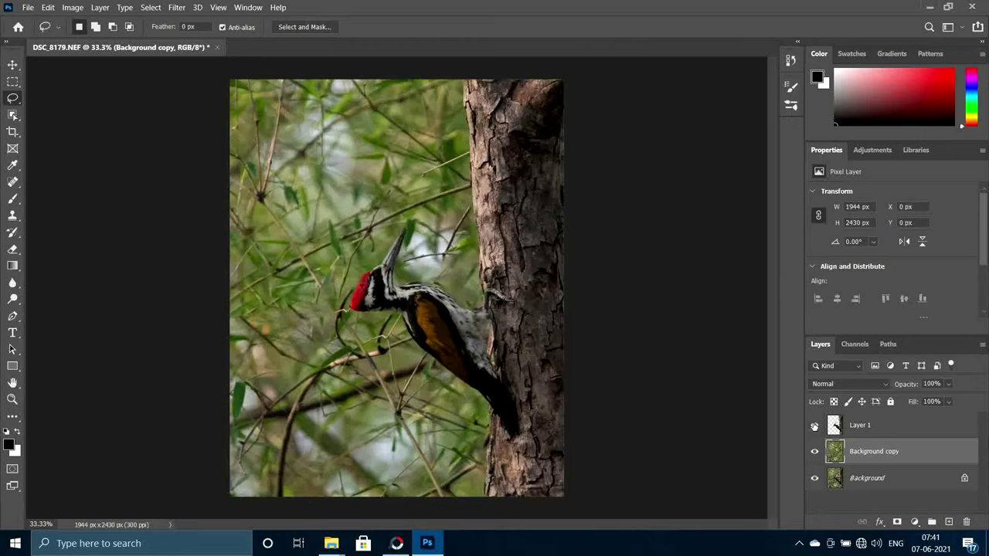
click(176, 7)
click(210, 96)
Apply a Tilt-Shift blur of 500 px with Light Bokeh and -25% distortion to the background copy.
key(Escape)
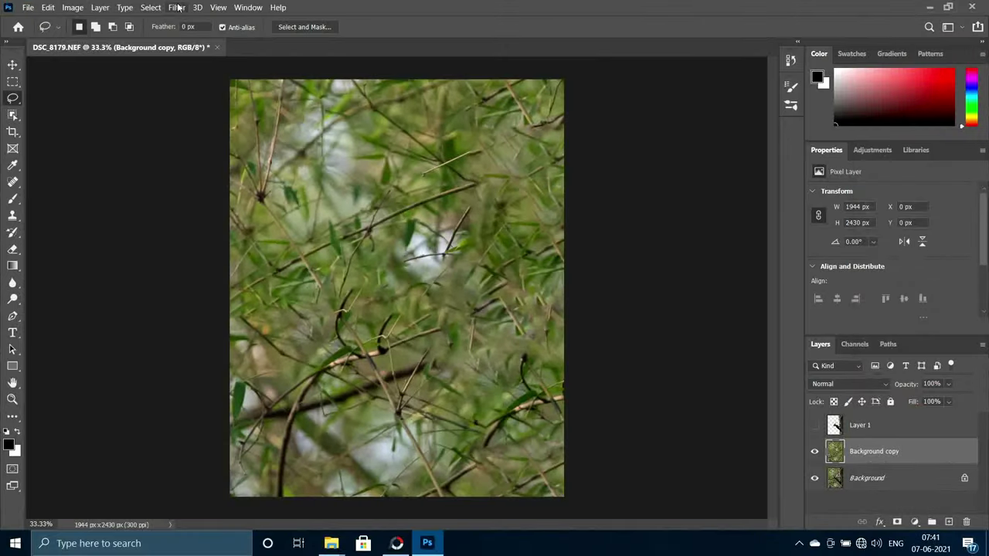
click(176, 7)
mouse_move(220, 171)
click(357, 197)
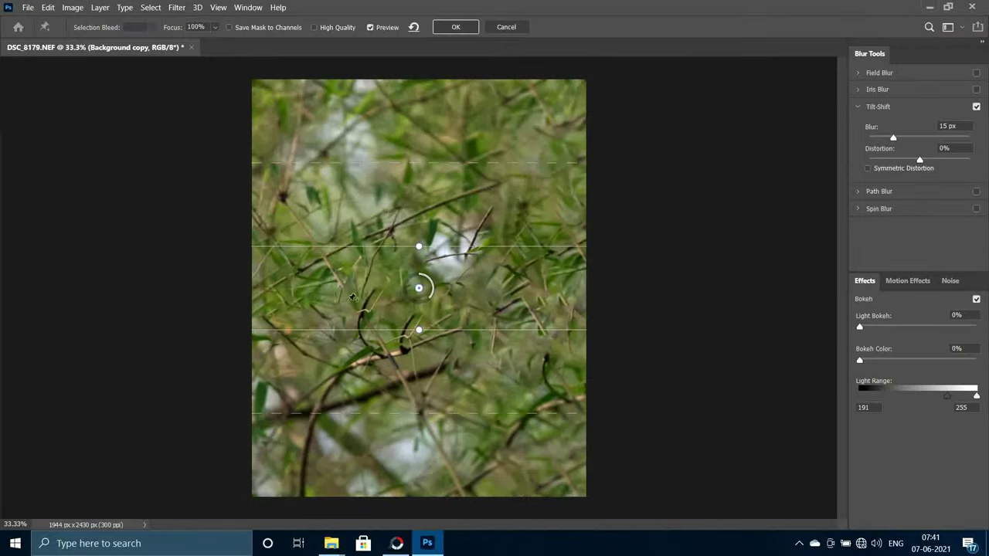
drag(417, 288, 405, 508)
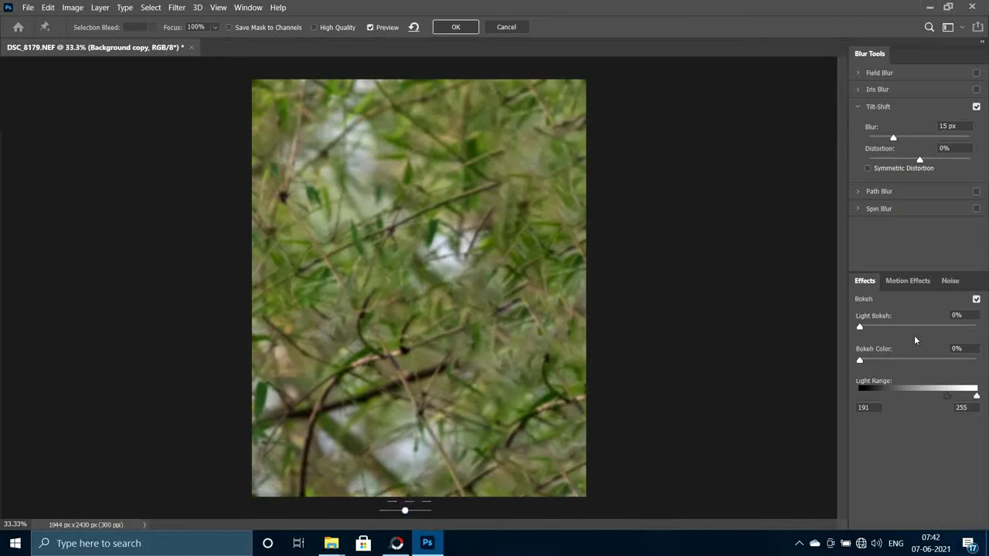
mouse_move(867, 328)
mouse_down()
mouse_move(890, 333)
mouse_move(872, 328)
mouse_up()
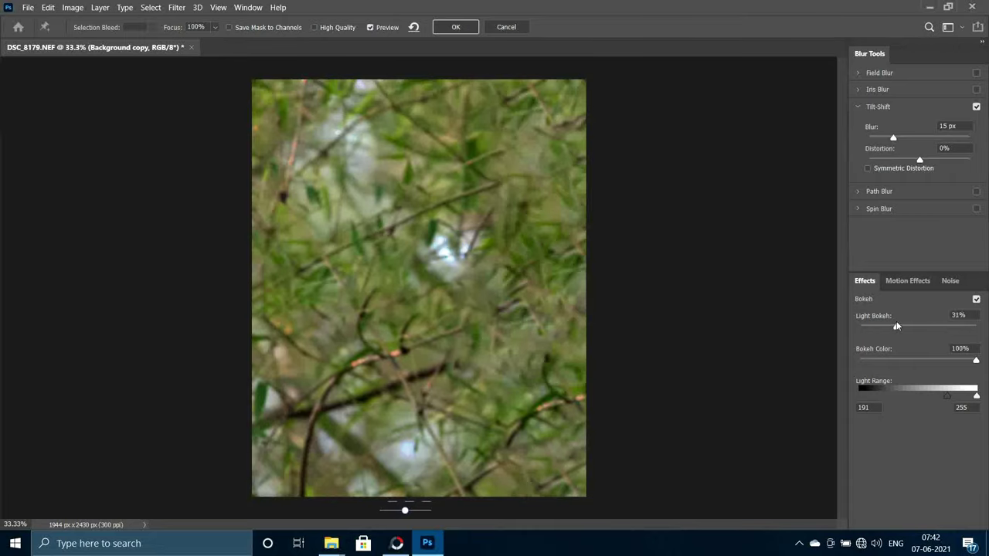
drag(894, 137, 905, 140)
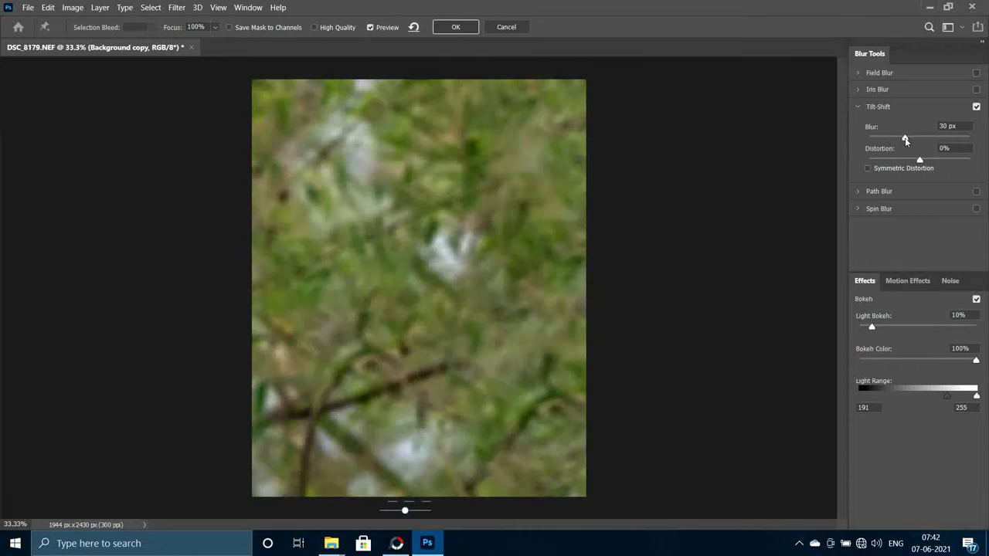
mouse_move(955, 160)
mouse_down()
mouse_move(906, 160)
mouse_move(916, 138)
mouse_move(967, 140)
mouse_move(884, 149)
mouse_move(974, 152)
mouse_up()
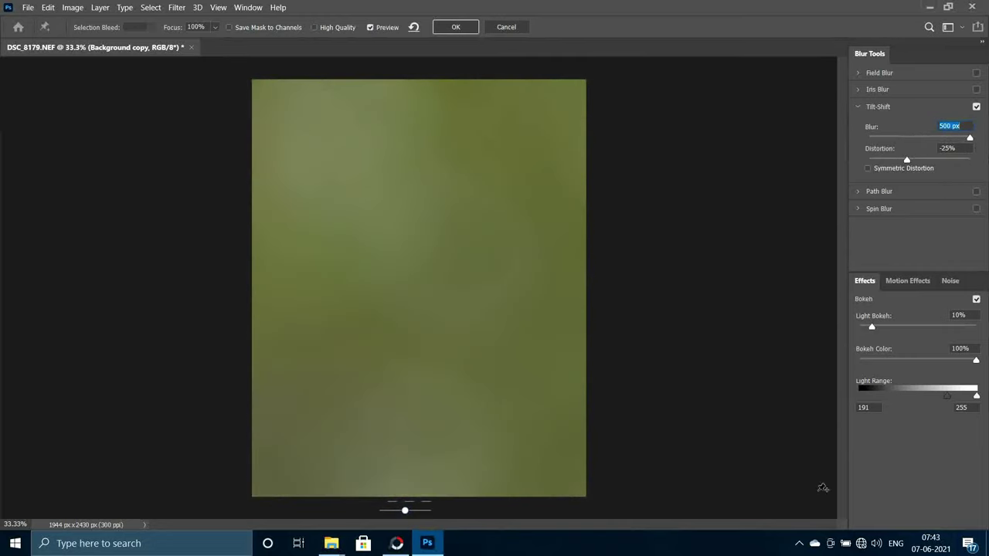
click(455, 27)
click(814, 425)
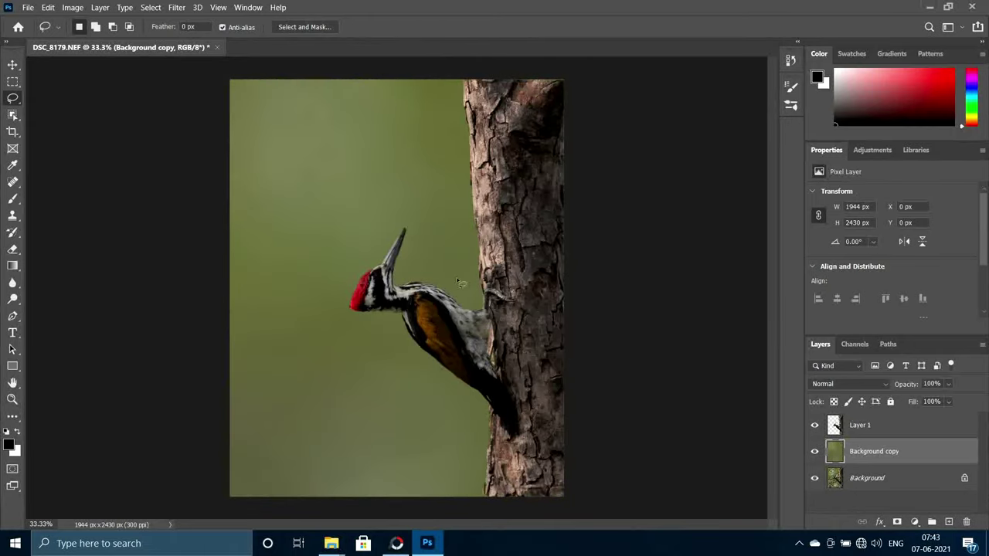
Recrop the composite tighter at 4:5 to 1582 × 1978 px around the woodpecker.
click(12, 131)
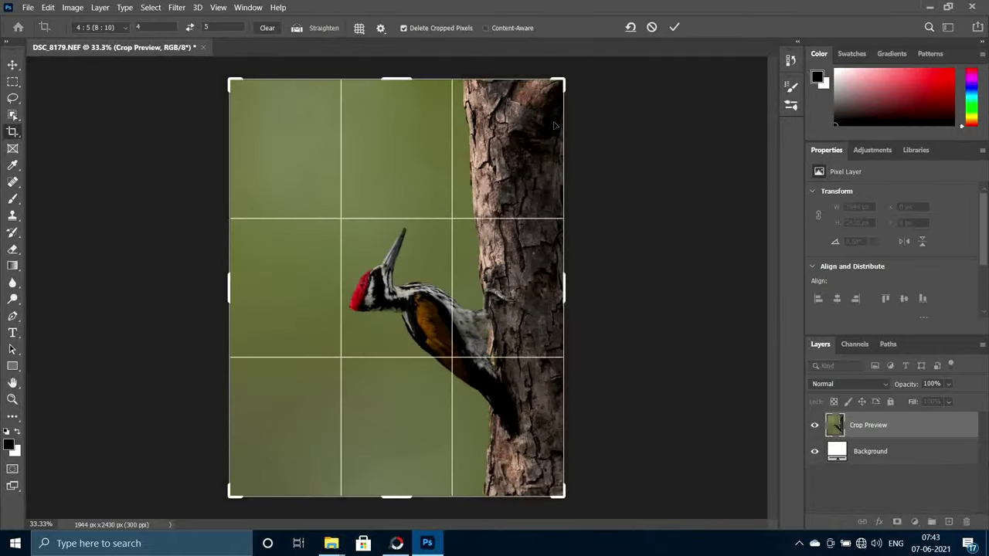
drag(229, 79, 267, 132)
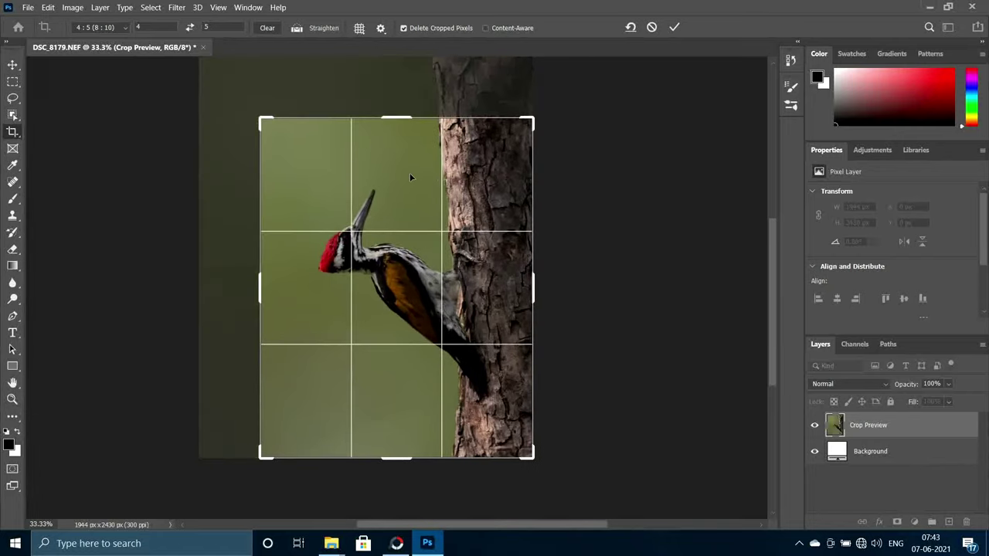
drag(410, 177, 419, 191)
key(Return)
key(ctrl+plus)
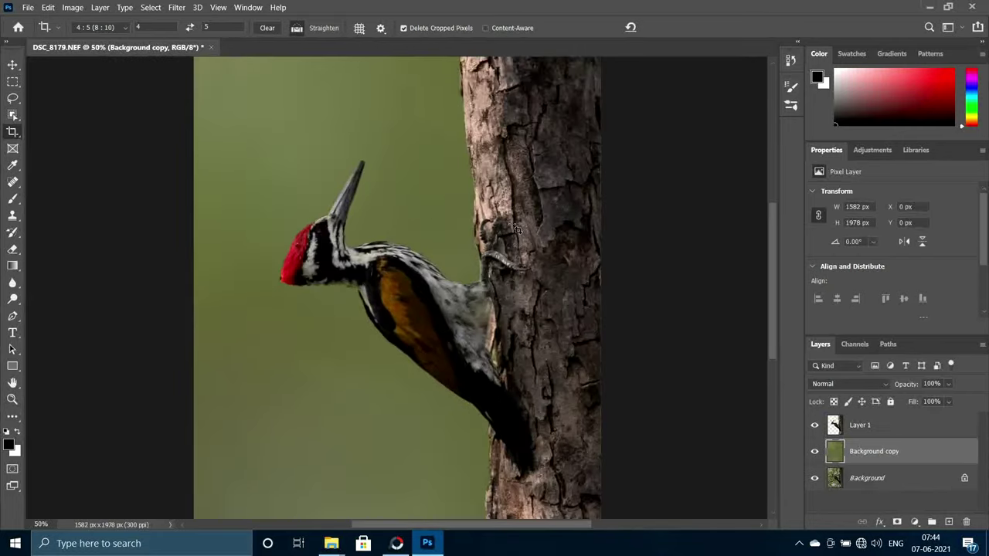
key(ctrl+minus)
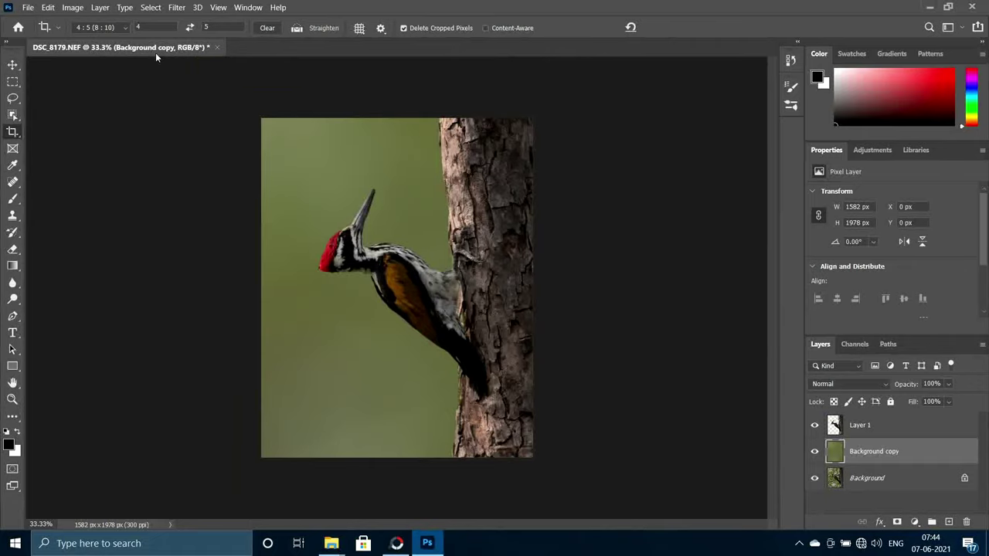
Duplicate Background copy and Layer 1, then open Camera Raw on Background copy 2.
key(ctrl+j)
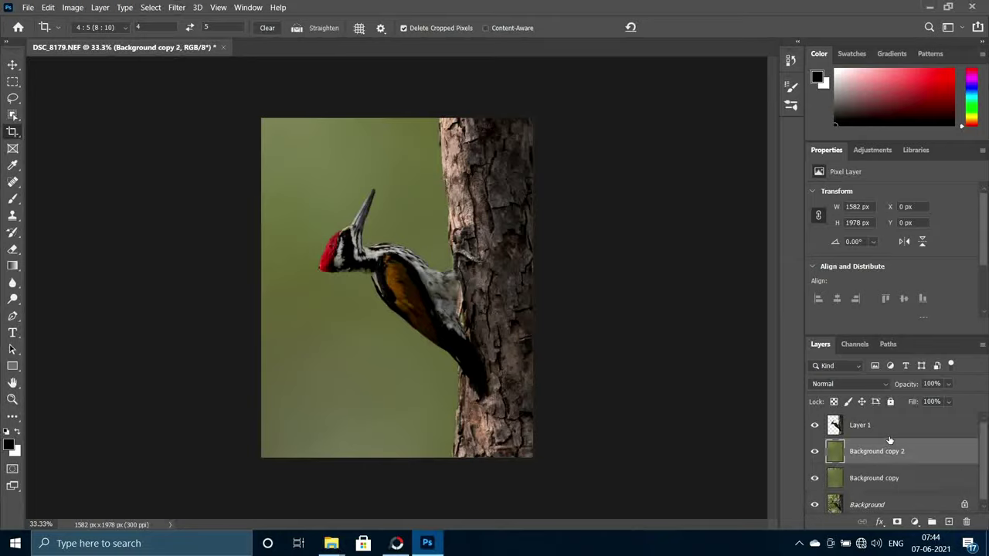
click(888, 439)
key(ctrl+j)
click(860, 486)
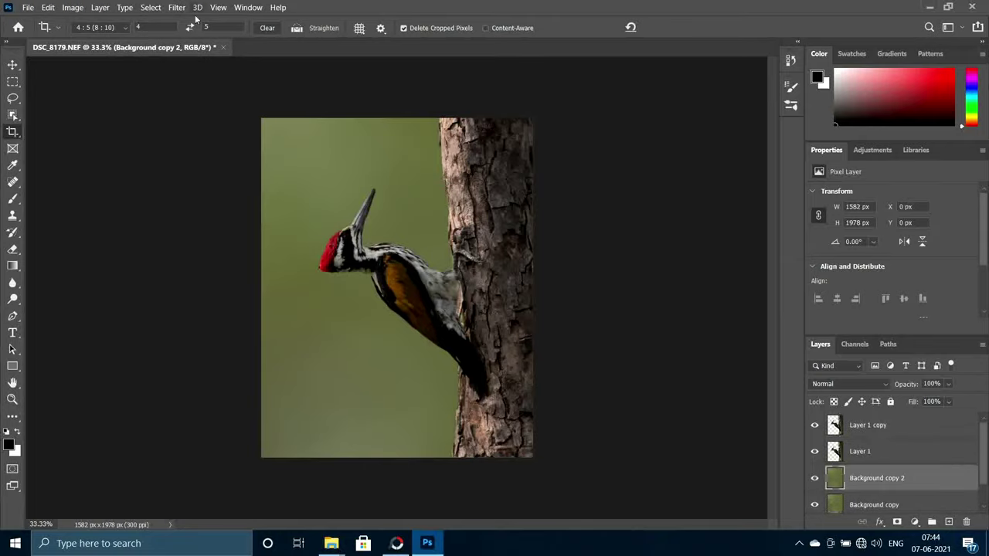
click(176, 7)
click(232, 98)
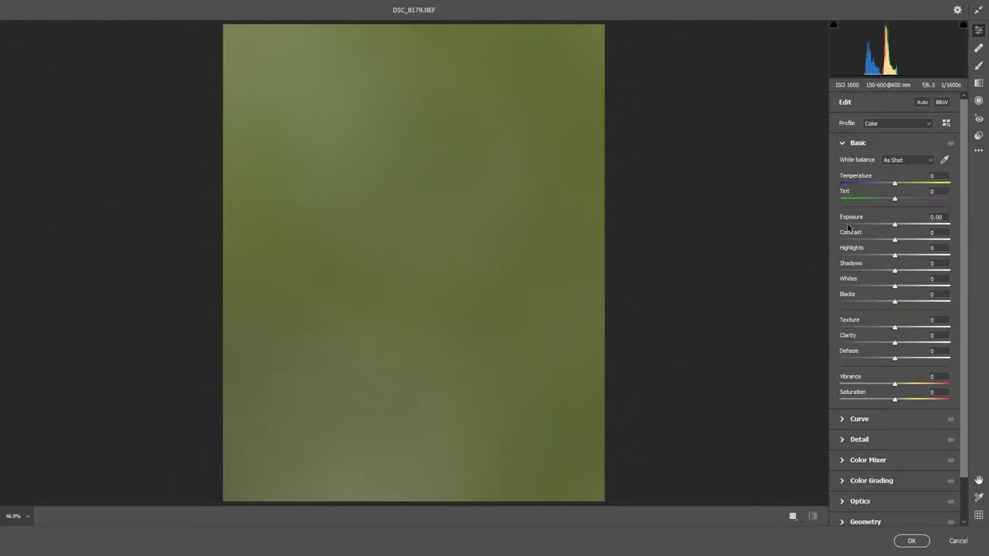
Black out Background copy 2; set Background copy to Exposure +0.75, Contrast +15, Tint -33, Vibrance +50.
drag(848, 226, 848, 224)
key(Return)
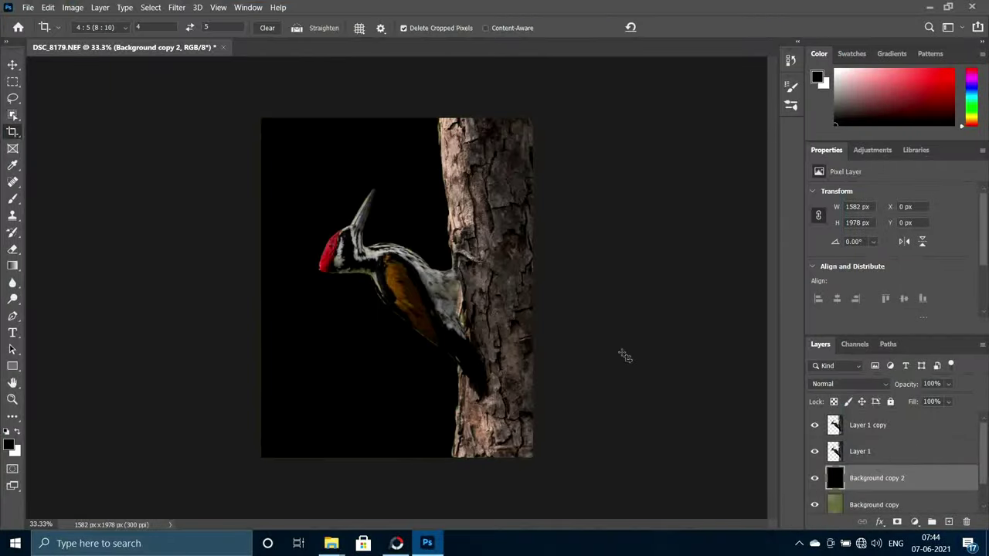
click(880, 504)
click(176, 7)
click(231, 98)
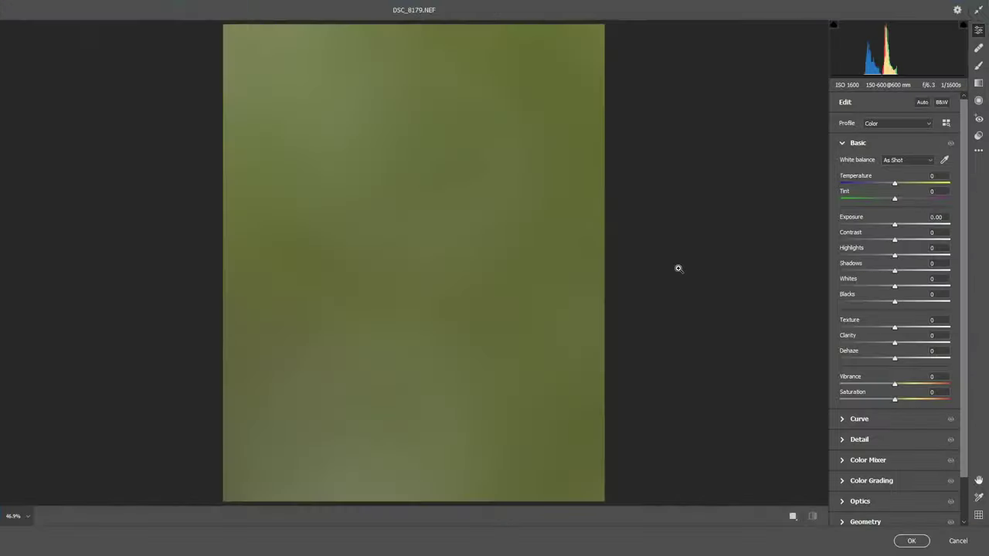
drag(896, 226, 902, 241)
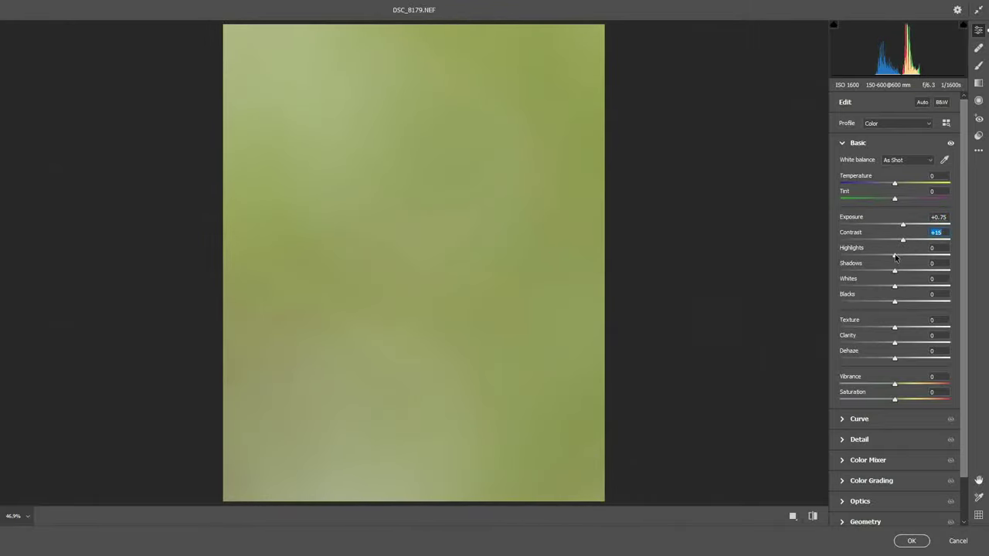
drag(896, 201, 876, 201)
drag(893, 384, 900, 387)
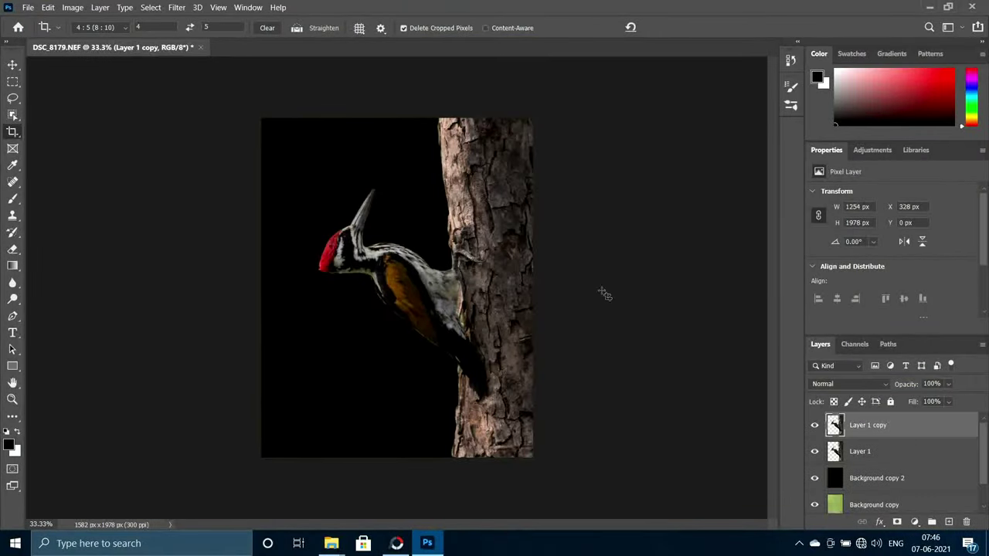
Merge Layer 1 copy down and brighten the bird, lowering whites and lifting blacks in Camera Raw.
key(ctrl+e)
click(176, 7)
click(212, 95)
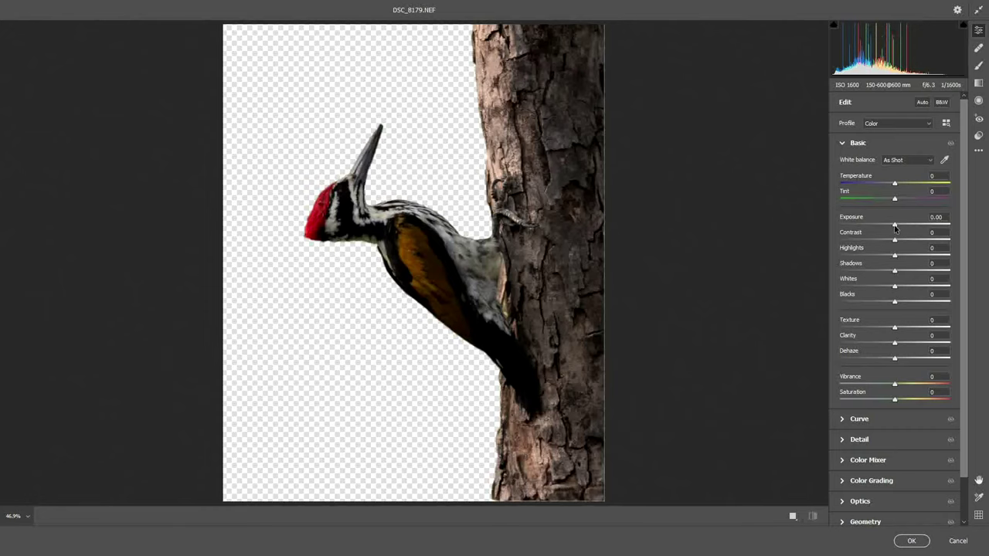
mouse_move(894, 226)
mouse_down()
mouse_move(909, 225)
mouse_move(921, 272)
mouse_move(907, 256)
mouse_move(868, 256)
mouse_up()
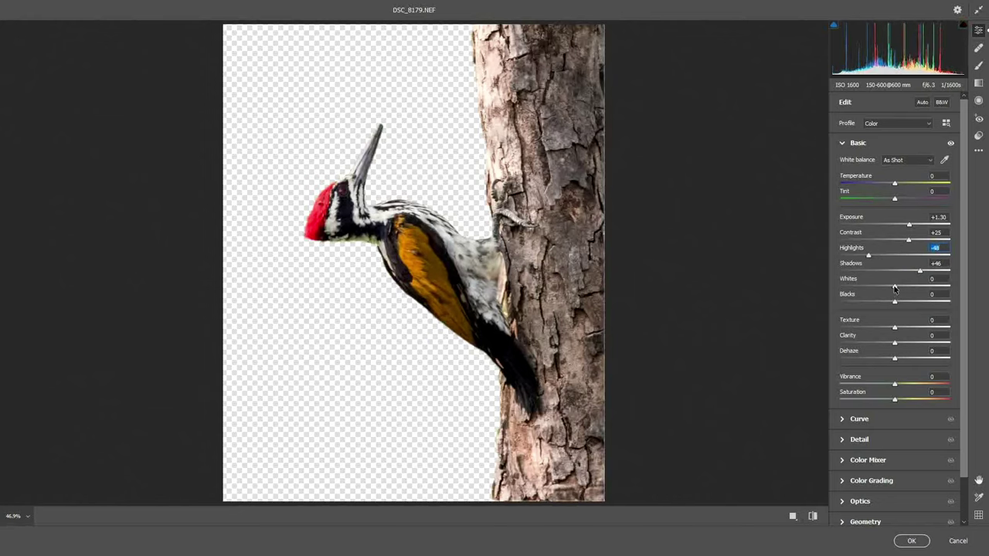
mouse_move(895, 286)
mouse_down()
mouse_move(877, 286)
mouse_move(907, 302)
mouse_up()
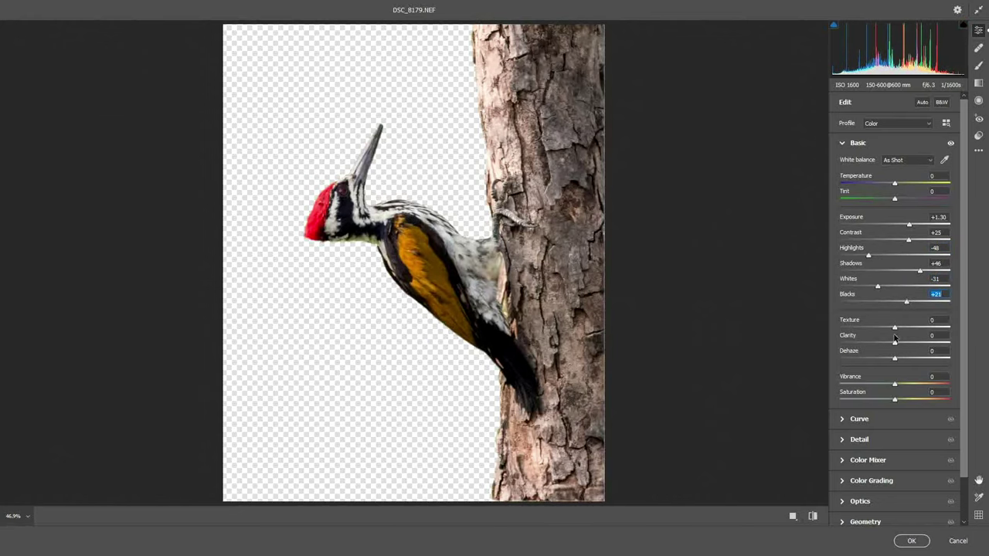
Add noise reduction and sharpening to the bird in Camera Raw's Detail settings and apply.
click(859, 439)
mouse_move(844, 230)
mouse_down()
mouse_move(882, 229)
mouse_move(862, 209)
mouse_move(850, 230)
mouse_up()
click(911, 541)
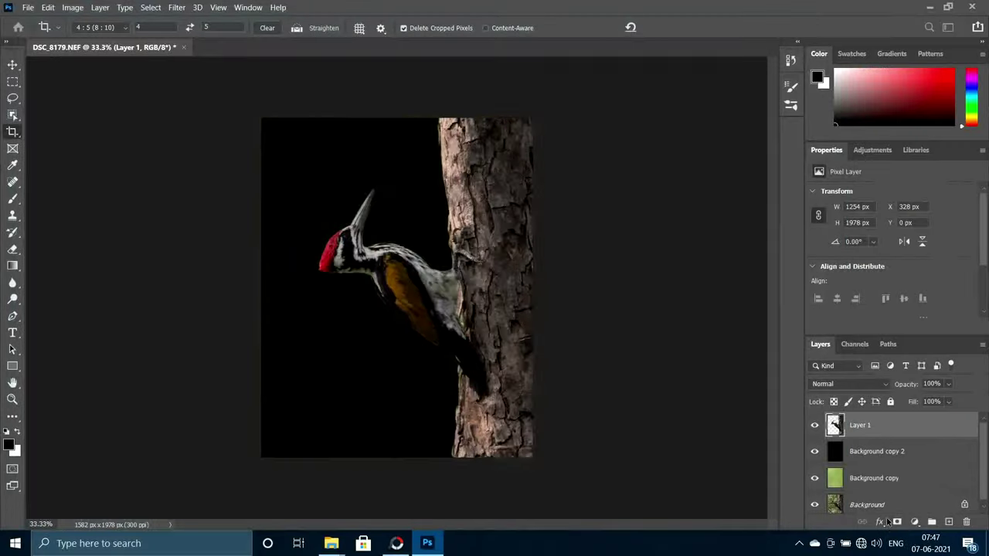
click(176, 8)
Denoise the woodpecker layer with DeNoise AI's Low Light mode (Remove Noise 15, Sharpness 44).
click(369, 287)
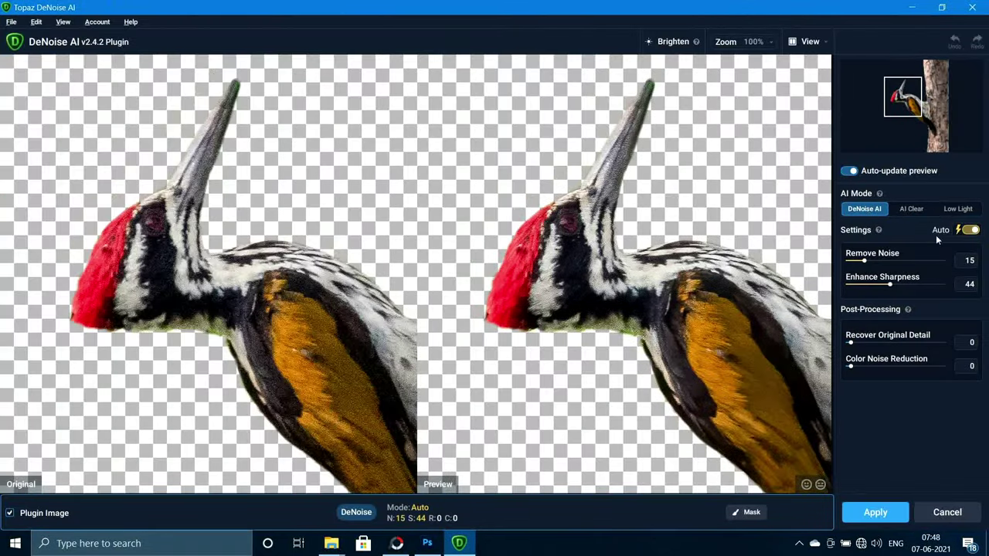
click(958, 209)
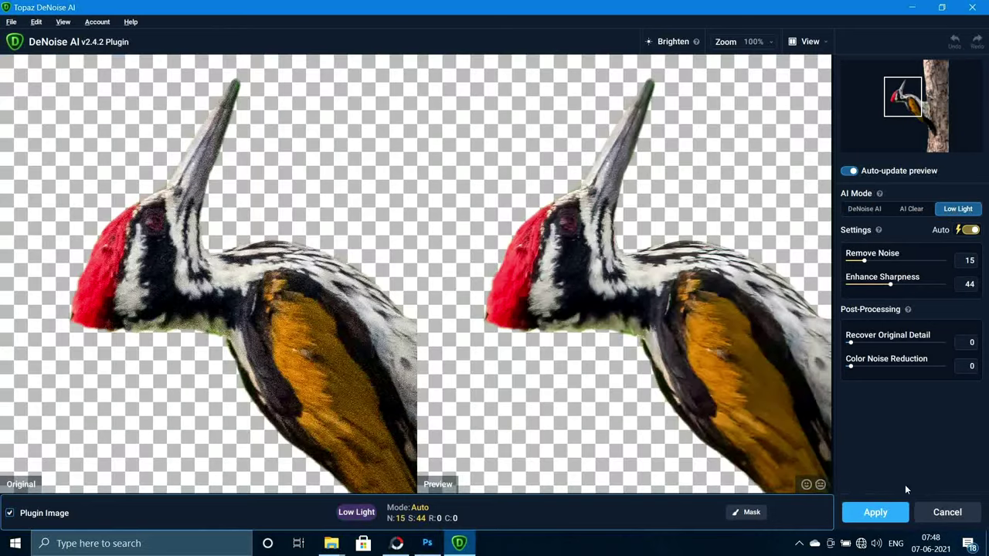
click(873, 511)
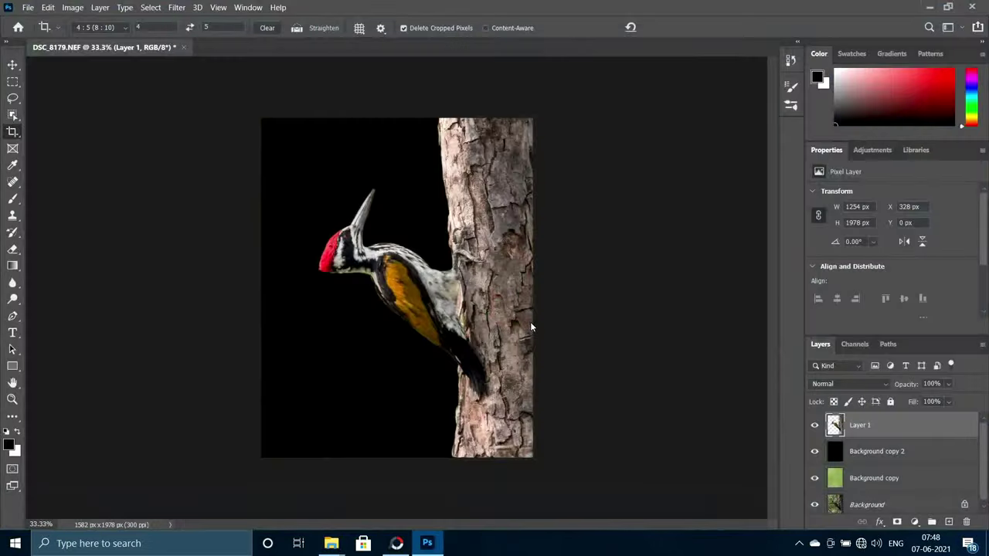
Duplicate Layer 1, darken the copy to -3.50 exposure in Camera Raw, and give it a mask.
key(ctrl+j)
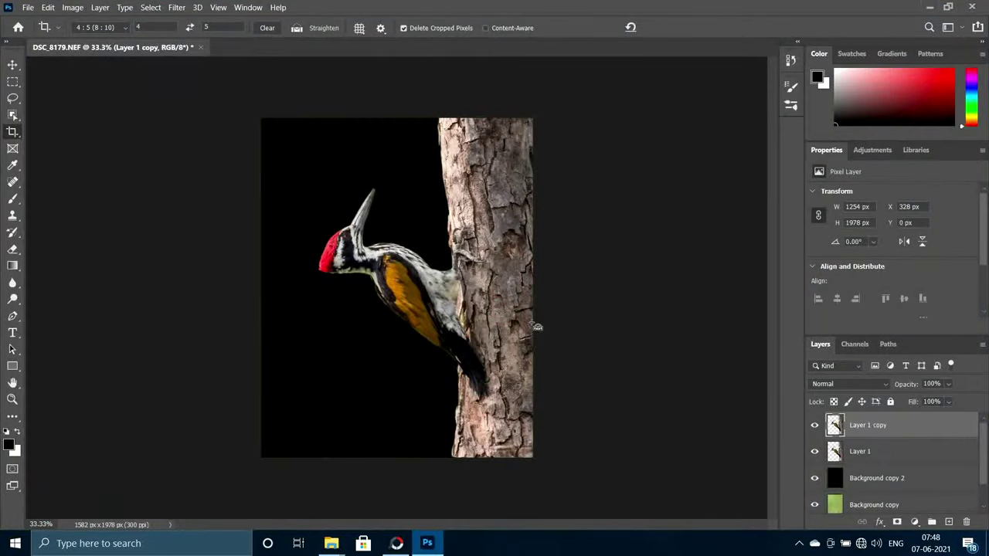
click(176, 7)
click(209, 114)
click(857, 143)
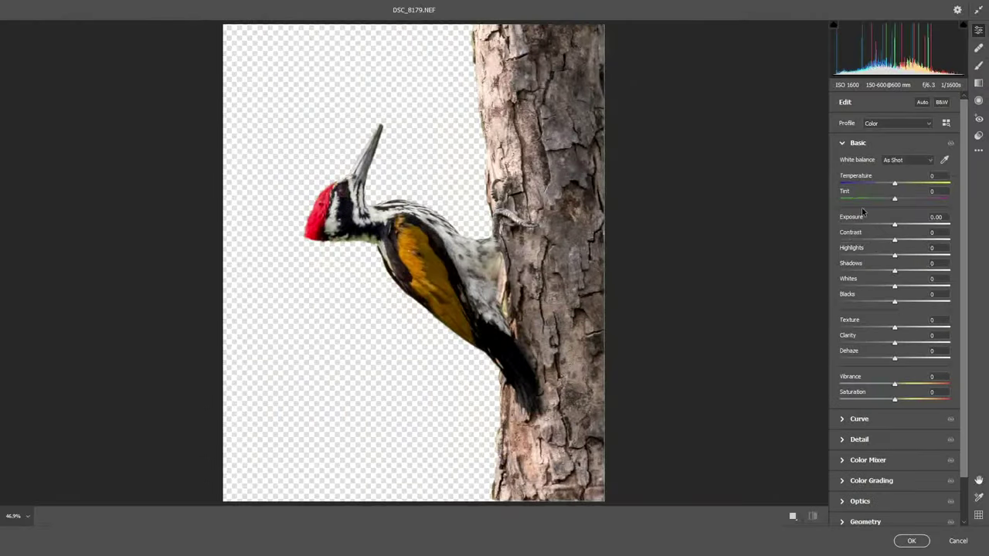
drag(848, 224, 856, 224)
click(909, 541)
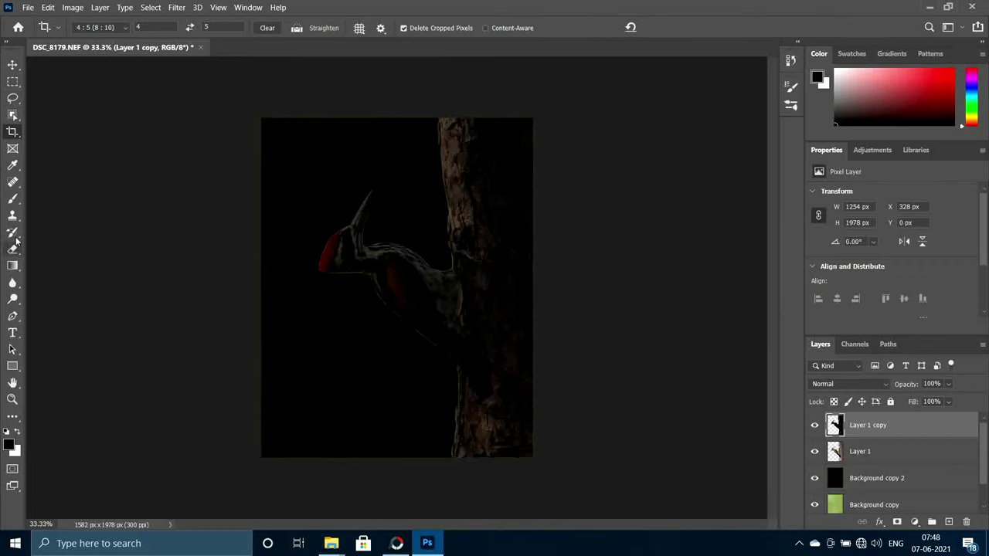
click(12, 198)
click(897, 522)
Mask Background copy 2 and paint a green glow on the left with a 2874 px brush at 100%.
click(876, 477)
click(896, 521)
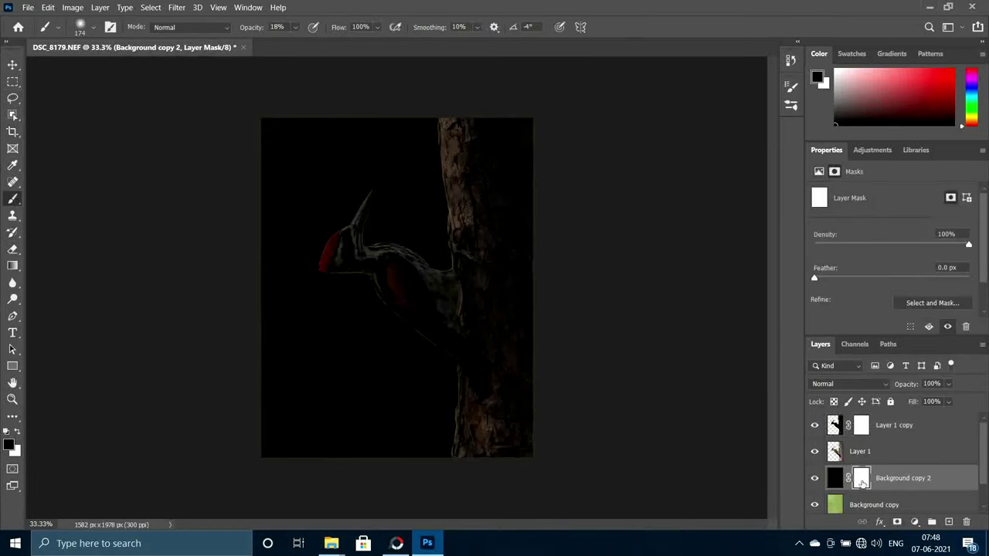
right_click(292, 139)
drag(295, 27, 357, 43)
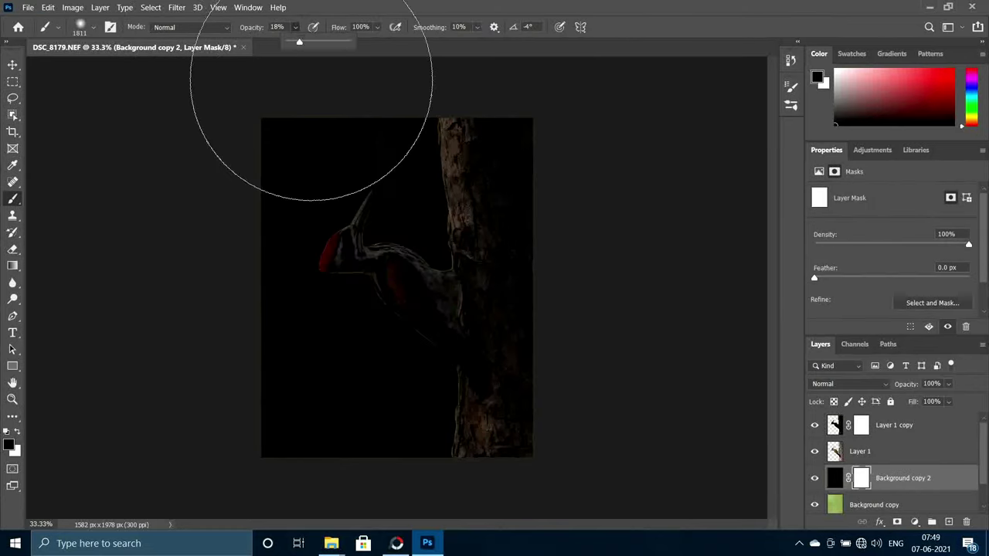
right_click(395, 245)
drag(537, 277, 539, 277)
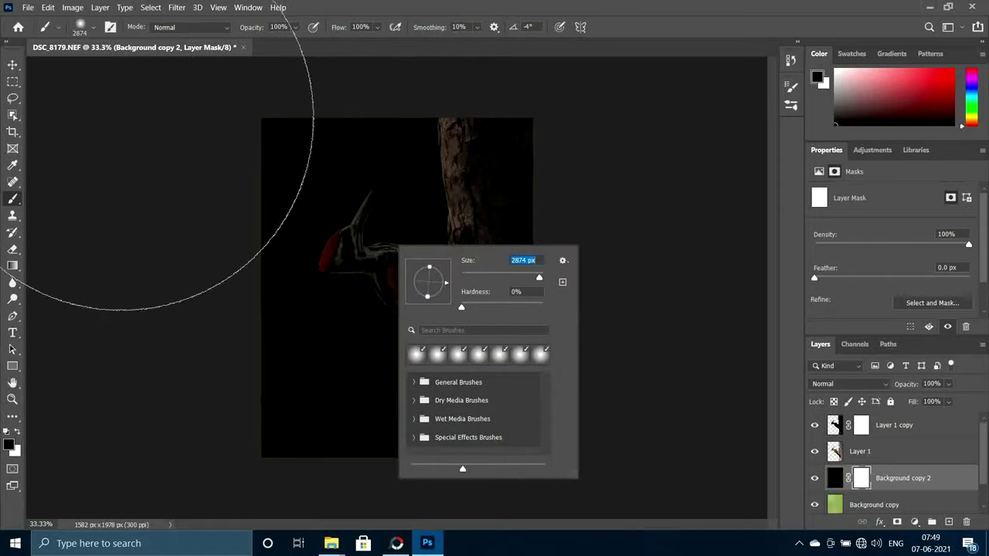
click(261, 133)
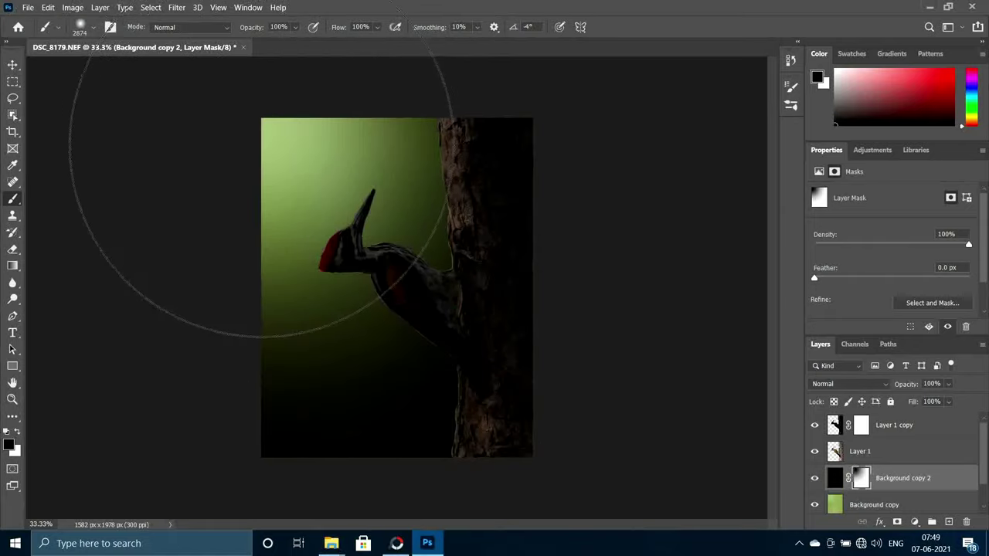
Dab the area below the bird with a 1457 px brush at 9% opacity.
right_click(463, 253)
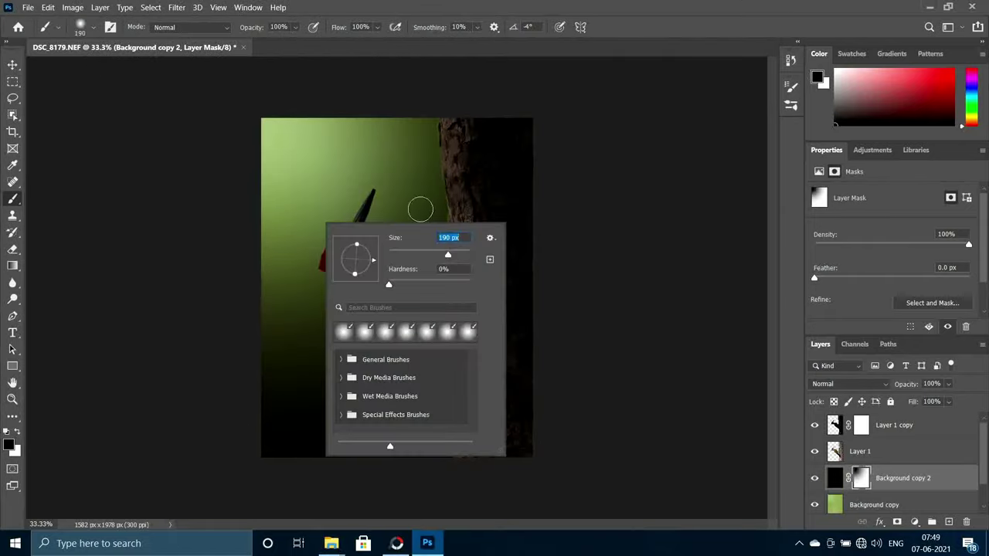
drag(463, 255, 467, 253)
key(Return)
drag(295, 27, 254, 40)
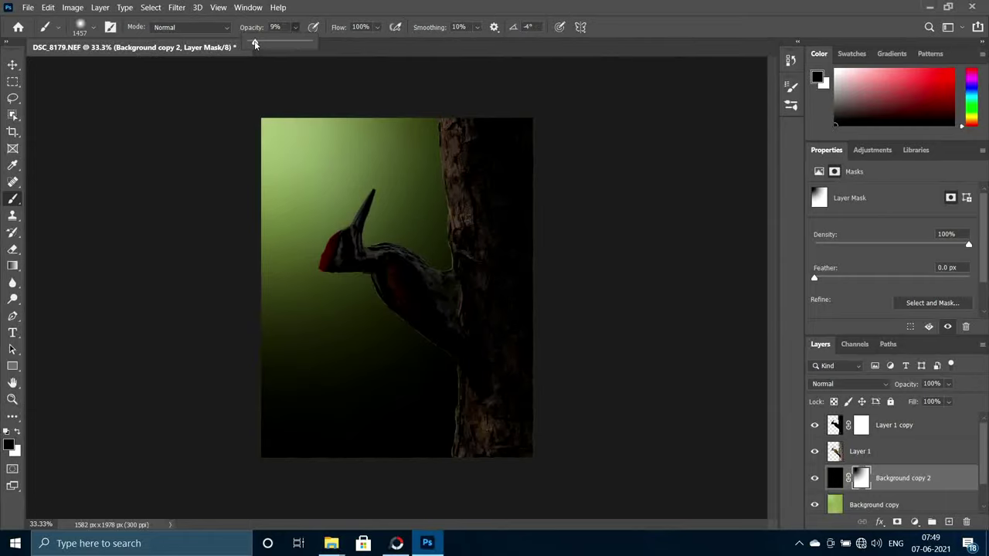
click(367, 340)
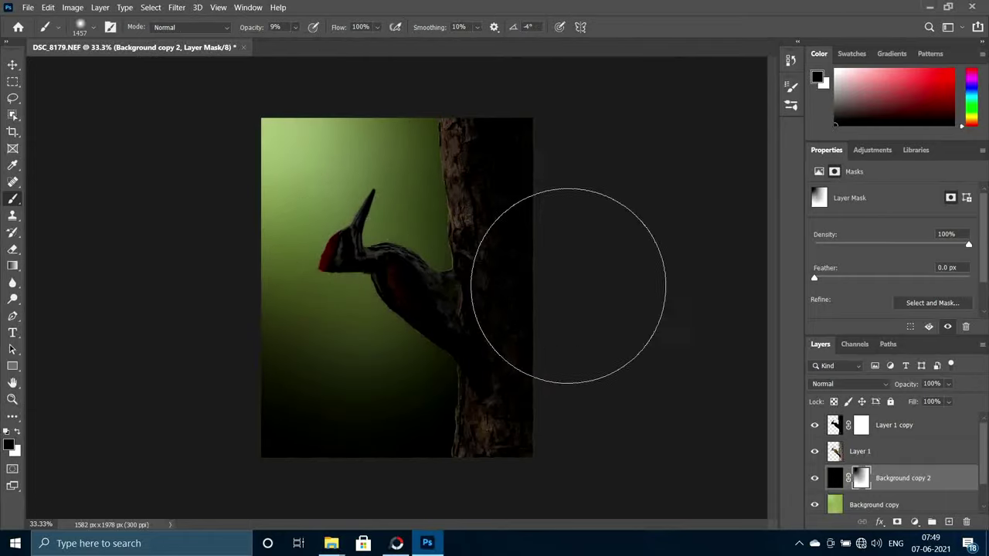
click(861, 425)
drag(295, 27, 361, 41)
Try revealing the bird and trunk with a 1457 px brush at 25% opacity, then undo it.
right_click(464, 224)
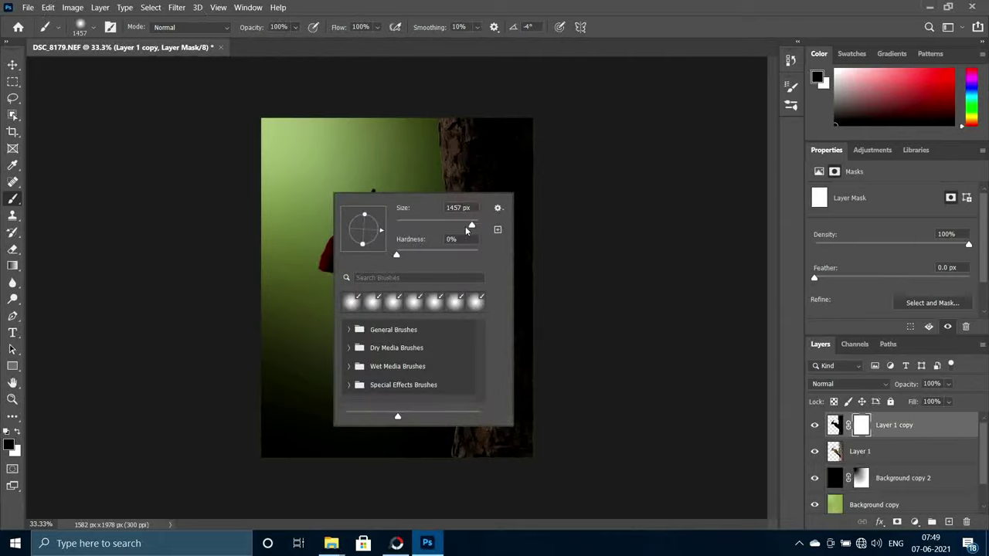
drag(463, 224, 477, 226)
key(Return)
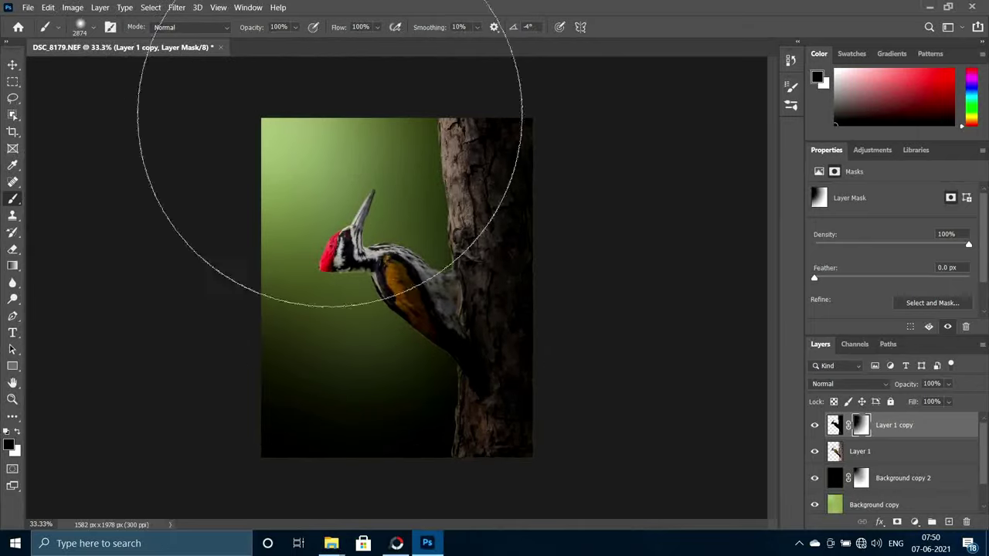
right_click(516, 223)
drag(550, 223, 572, 223)
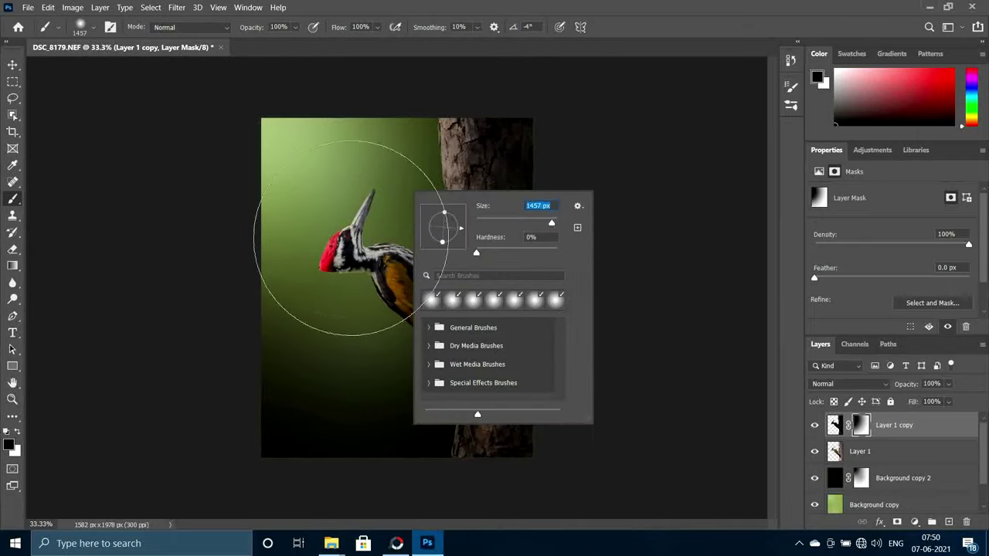
key(Return)
key(2)
key(5)
drag(380, 306, 386, 407)
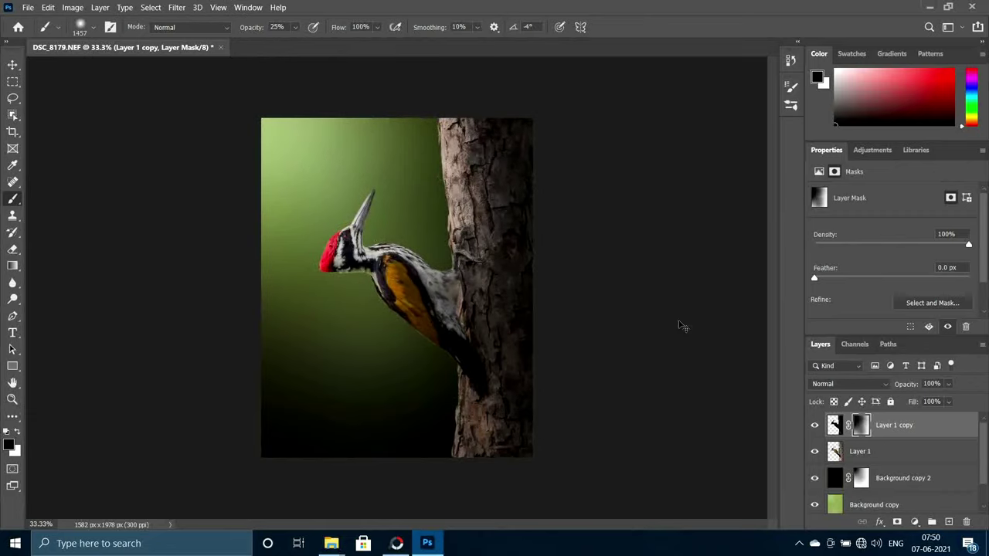
key(ctrl+z)
Reveal the lower trunk edge near the tail with a 168 px brush at 35% opacity.
right_click(541, 267)
drag(540, 272, 534, 272)
key(Return)
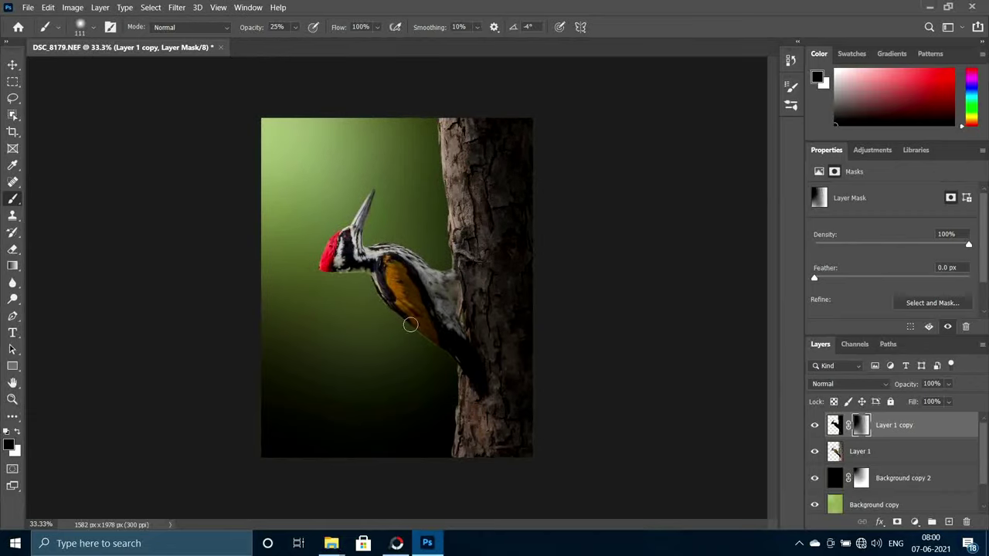
key(0)
right_click(516, 205)
drag(463, 167, 474, 167)
key(Return)
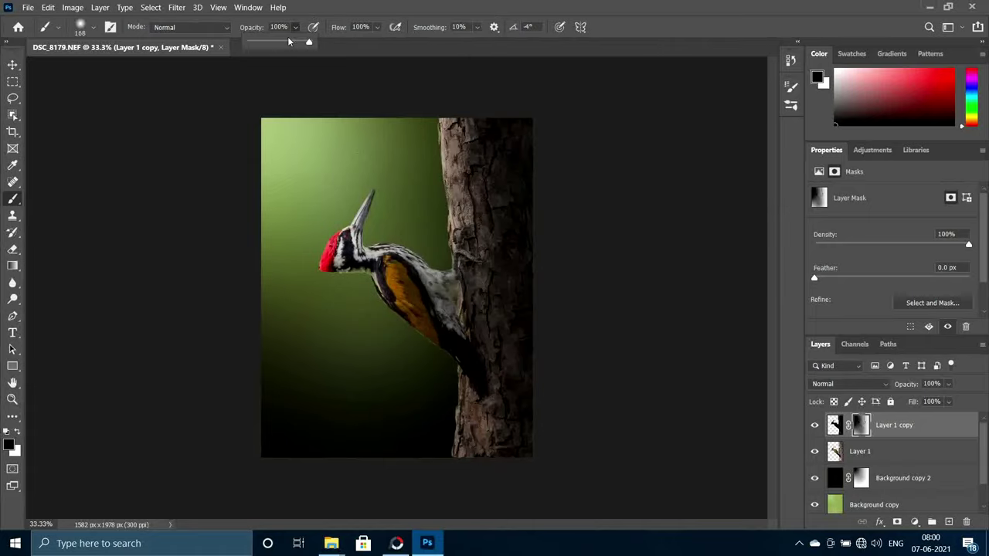
key(3)
key(5)
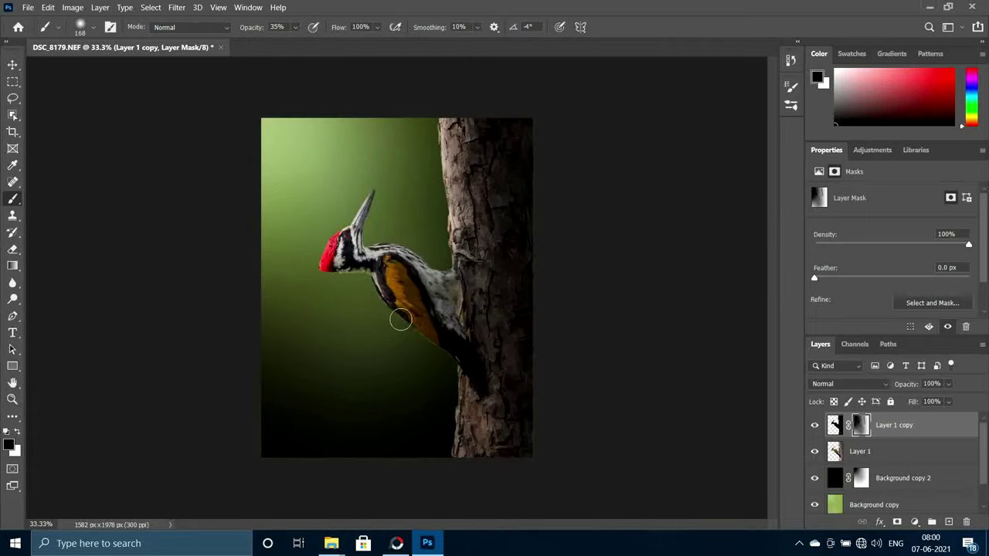
drag(459, 390, 419, 485)
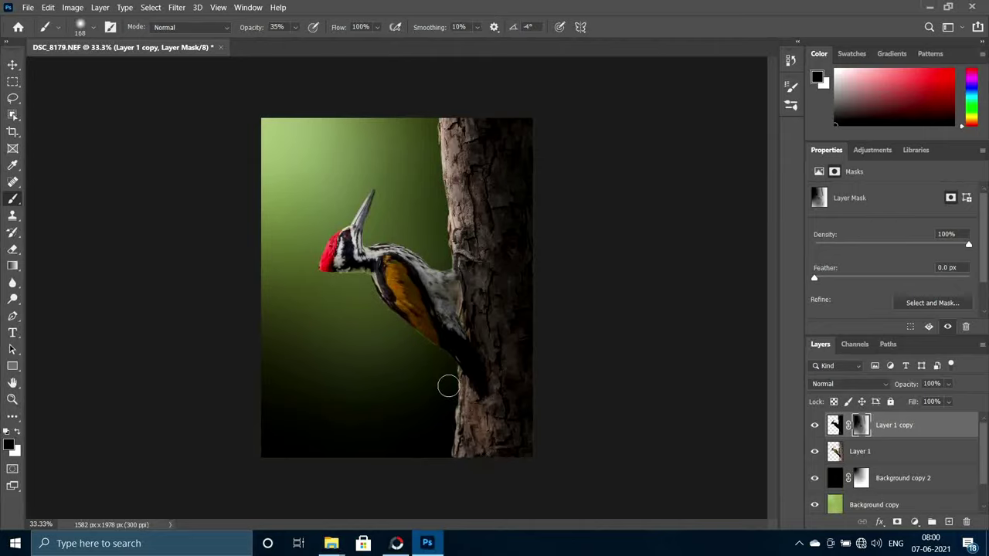
Lighten the trunk bark down its length with the brush at 6% opacity.
right_click(468, 163)
key(Return)
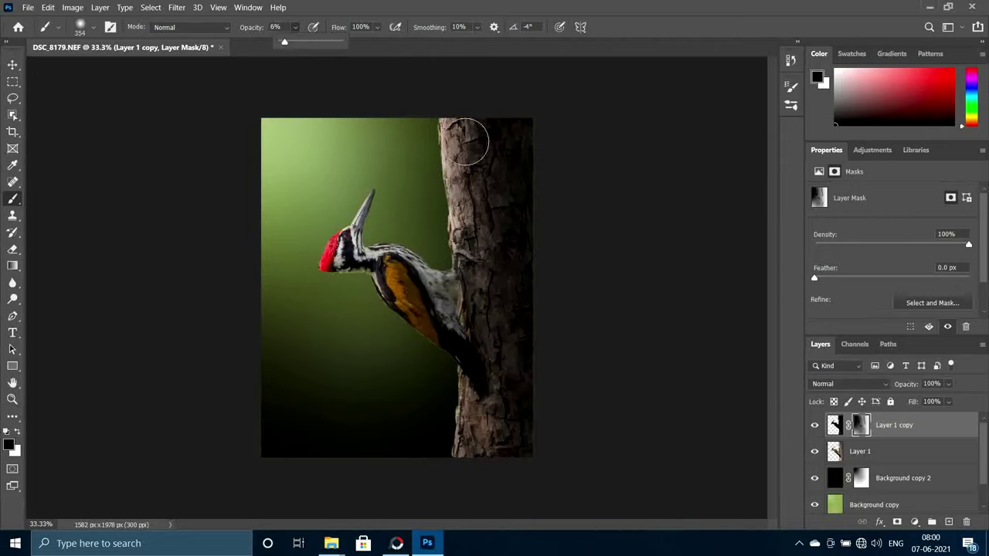
key(0)
key(6)
drag(490, 281, 477, 477)
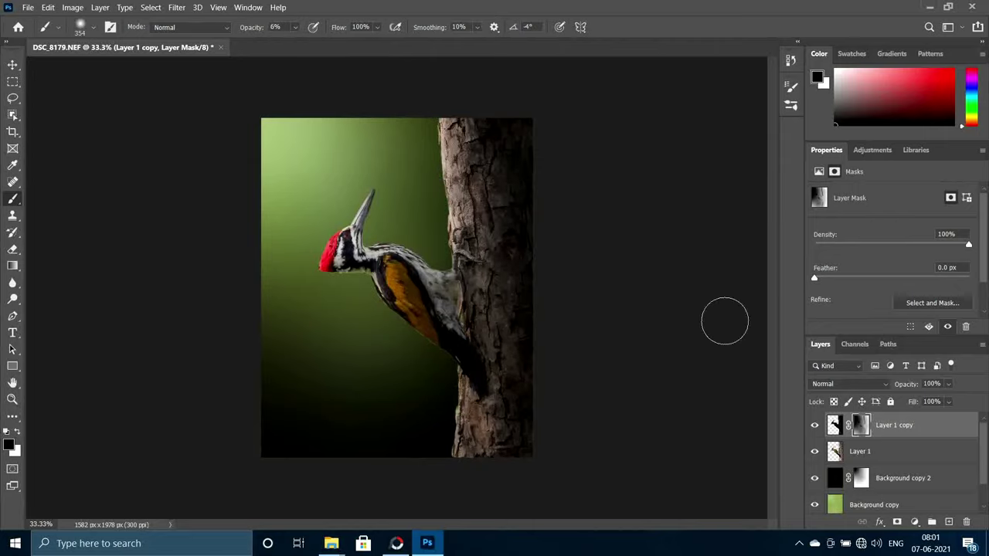
Merge the masked layers down twice and briefly hide Layer 1 to check the background.
right_click(887, 427)
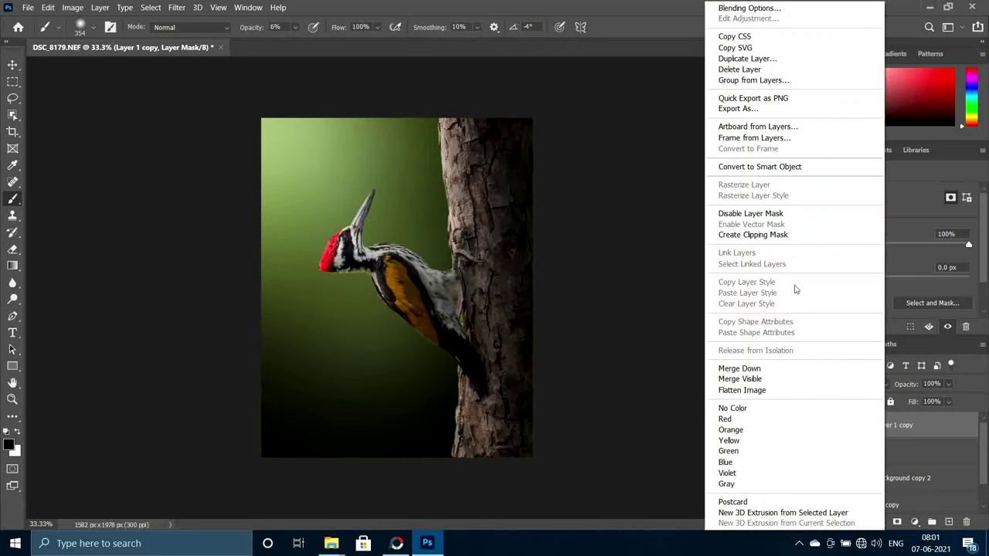
click(739, 369)
right_click(888, 451)
click(740, 369)
click(814, 424)
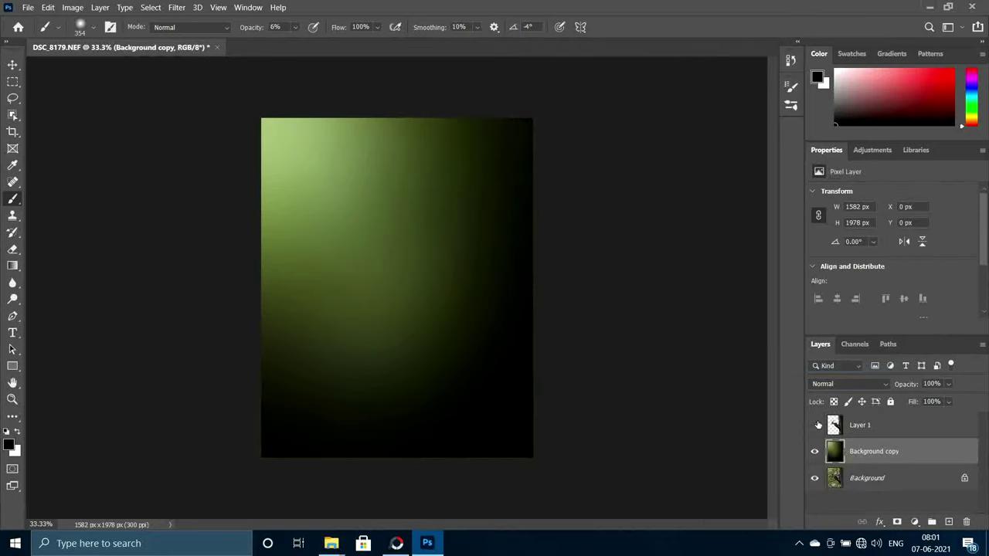
key(ctrl+plus)
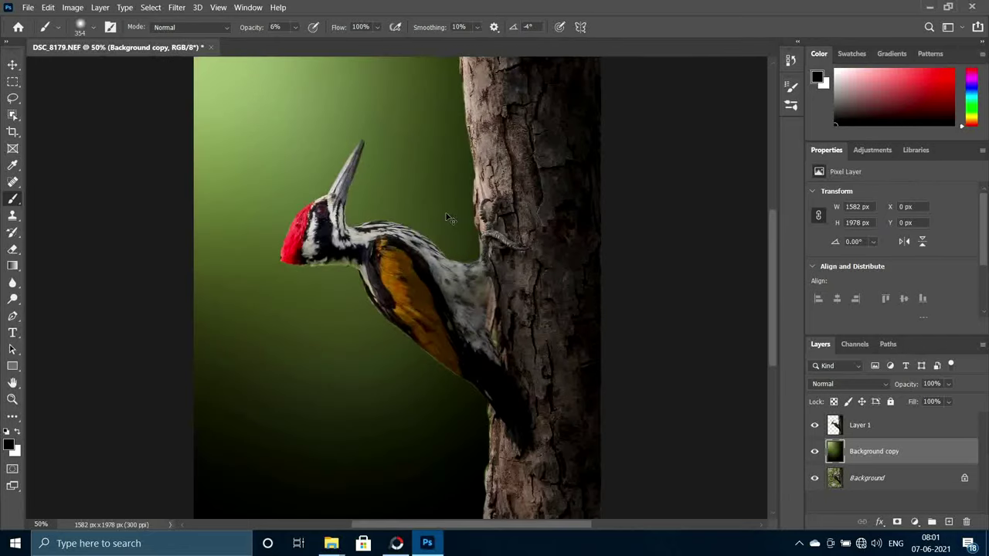
key(ctrl+minus)
Open the Camera Raw Filter on Layer 1.
click(859, 426)
click(176, 7)
click(209, 93)
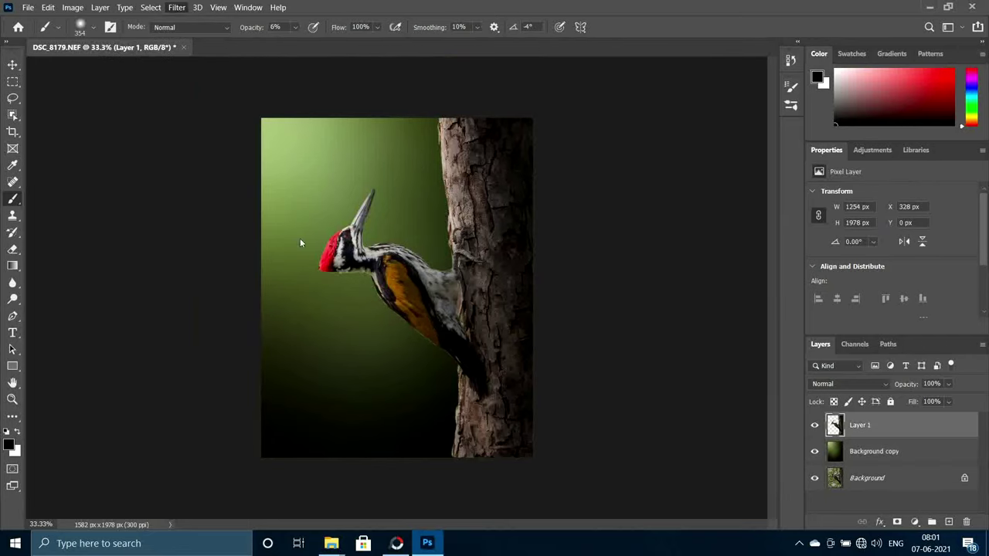
click(979, 83)
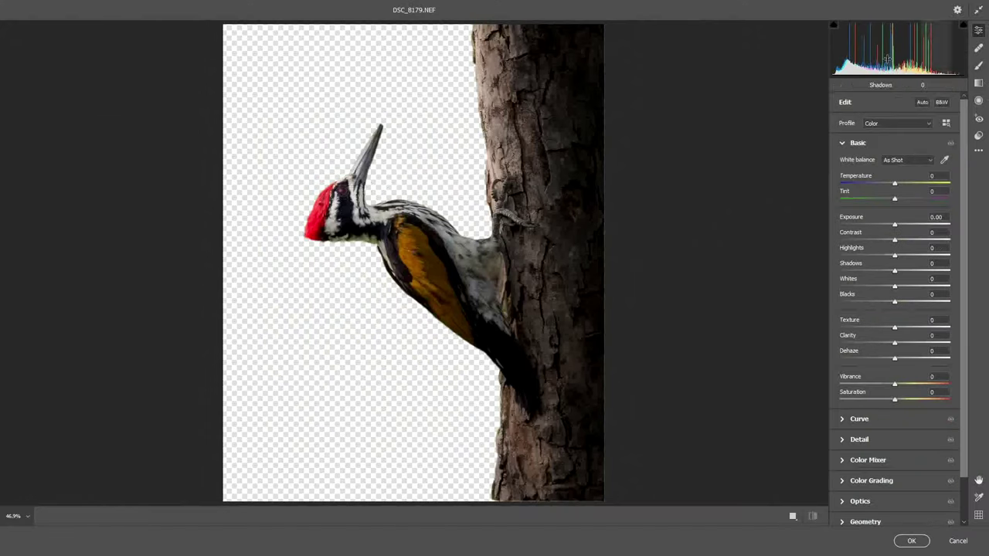
Brighten the bird's eye with a Camera Raw brush mask at +2.40 exposure and Blacks -8.
key(ctrl+alt+0)
click(979, 100)
click(978, 65)
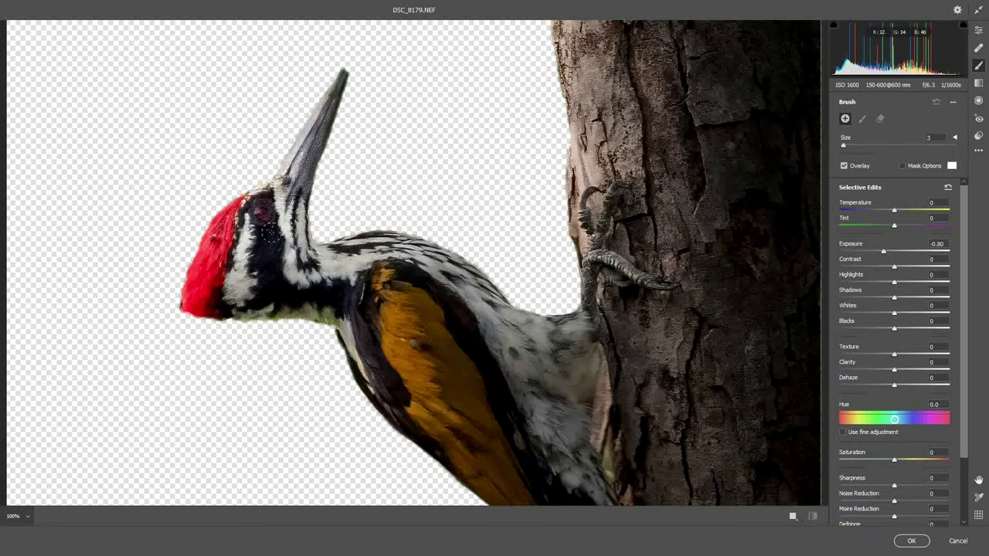
drag(914, 251, 950, 266)
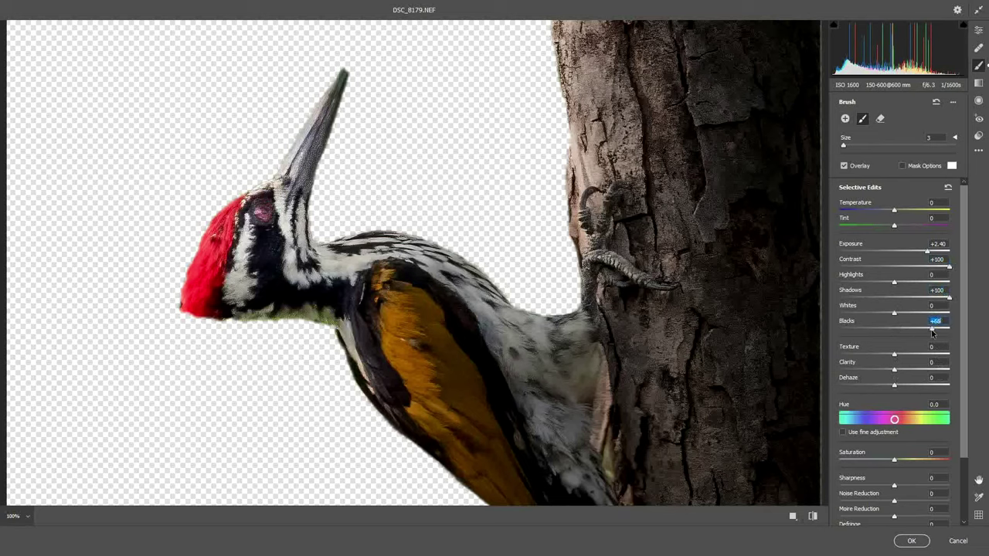
drag(932, 330, 889, 331)
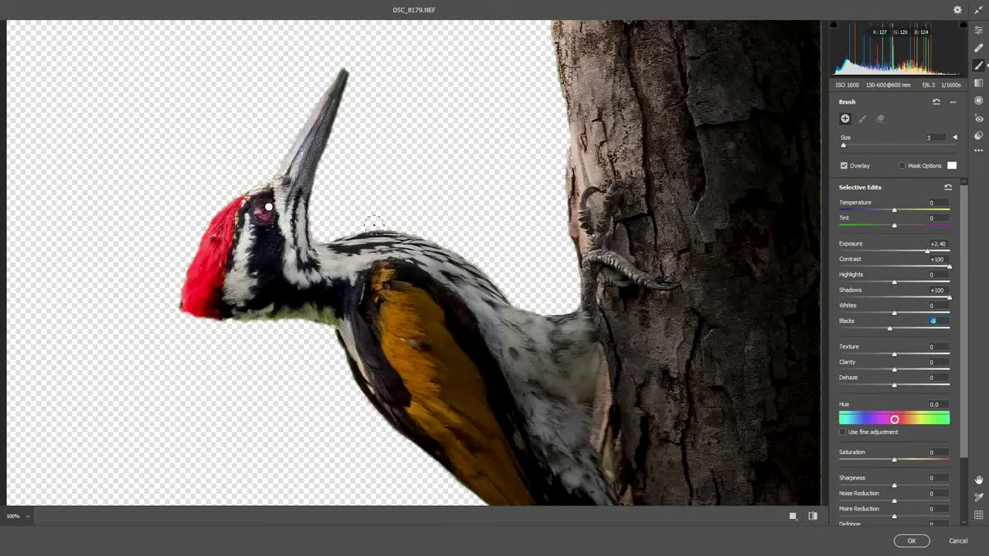
click(978, 29)
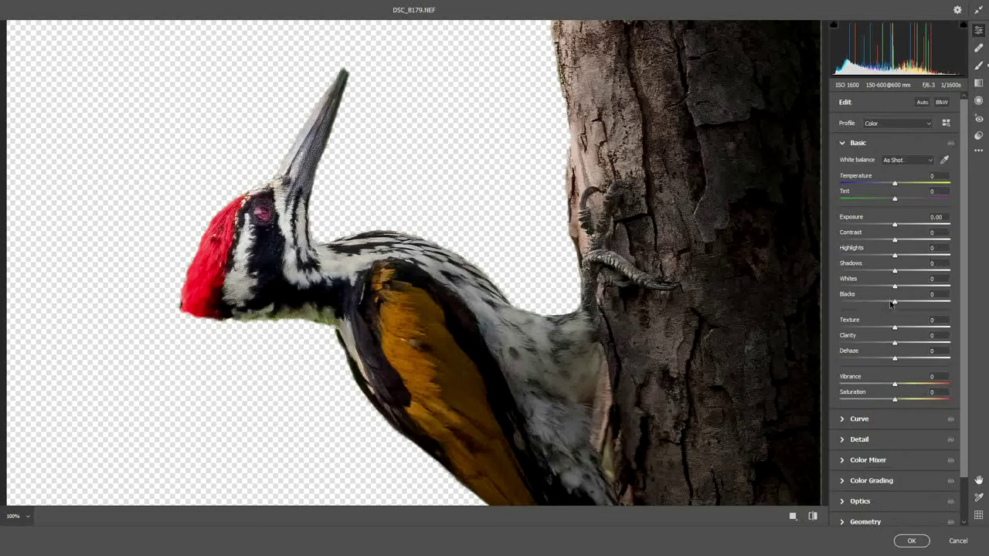
Lift the head, neck and wing with a new +0.80 exposure brush mask and apply.
key(k)
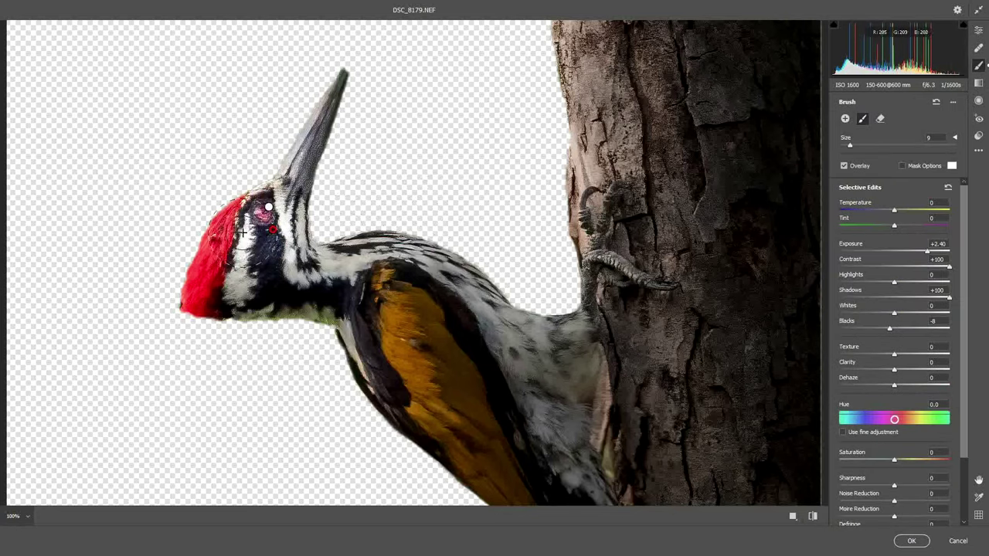
click(905, 253)
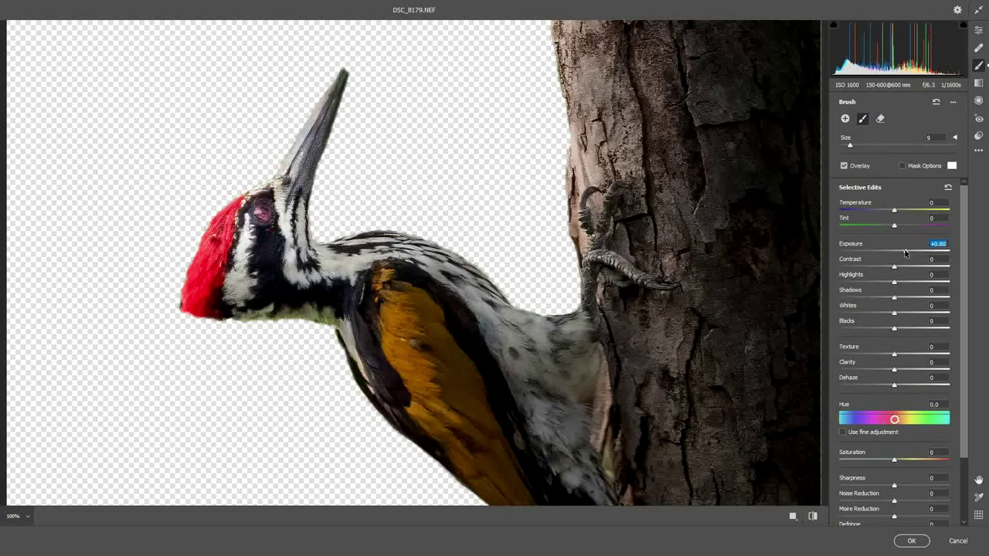
drag(154, 261, 417, 263)
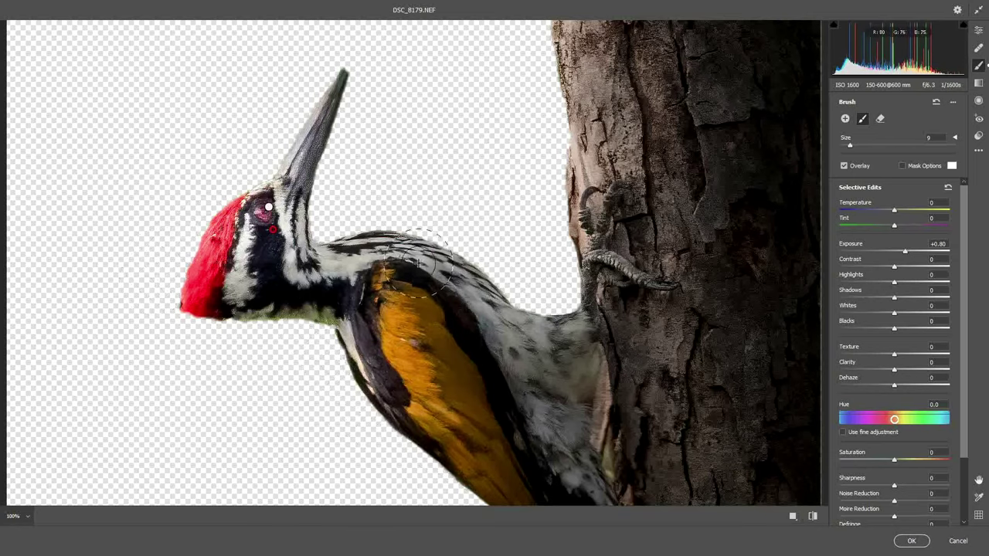
key(Return)
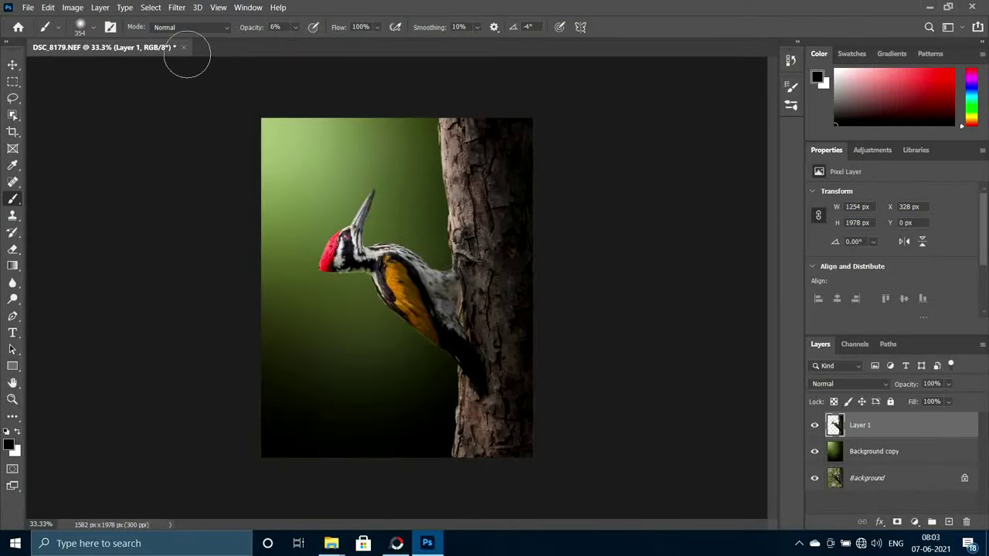
Zoom in on the woodpecker and keep the brush opacity at 75%.
right_click(409, 268)
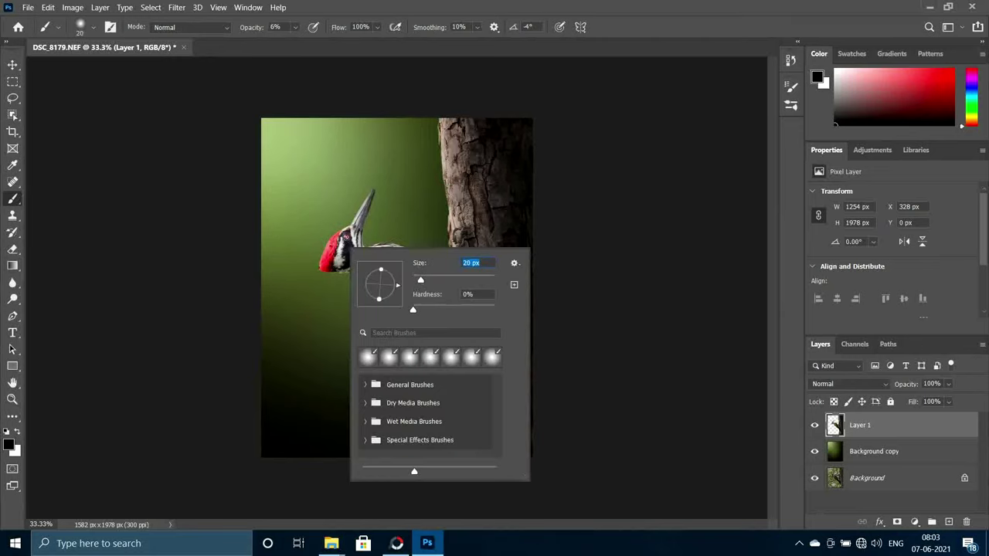
key(Escape)
key(ctrl+plus)
key(ctrl+plus)
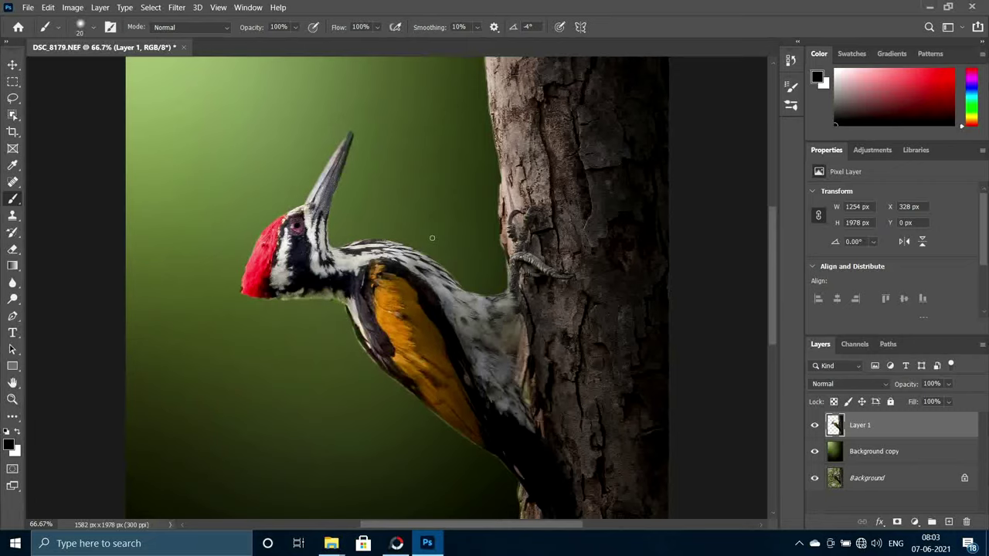
key(ctrl+minus)
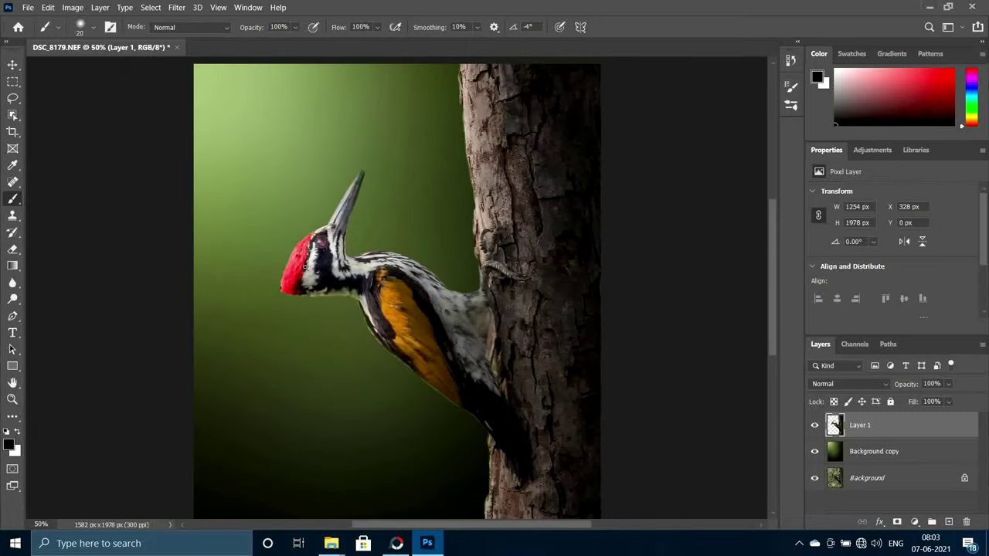
key(ctrl+plus)
click(295, 27)
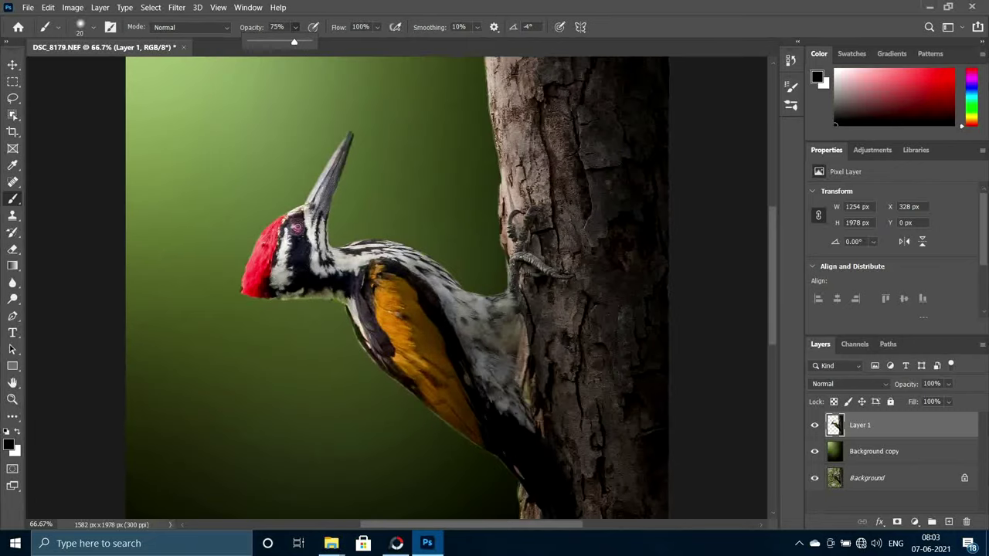
click(293, 41)
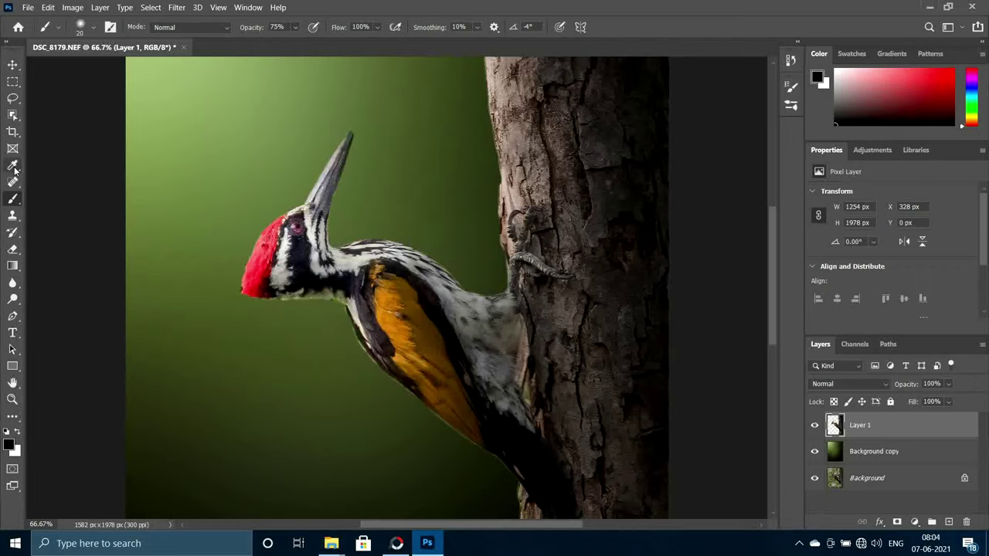
Switch to the Smudge tool at 50% strength and bring up its brush settings.
right_click(13, 282)
click(54, 306)
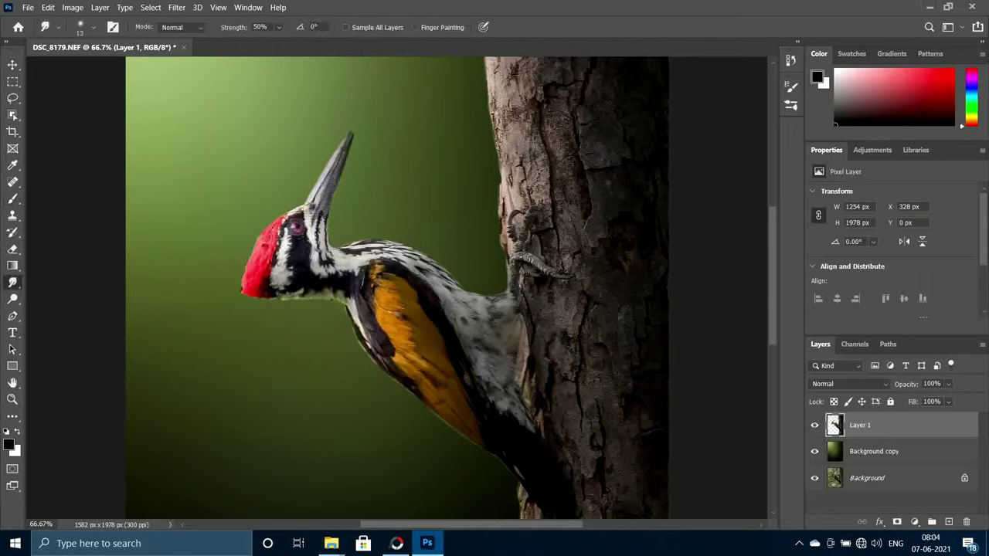
right_click(272, 231)
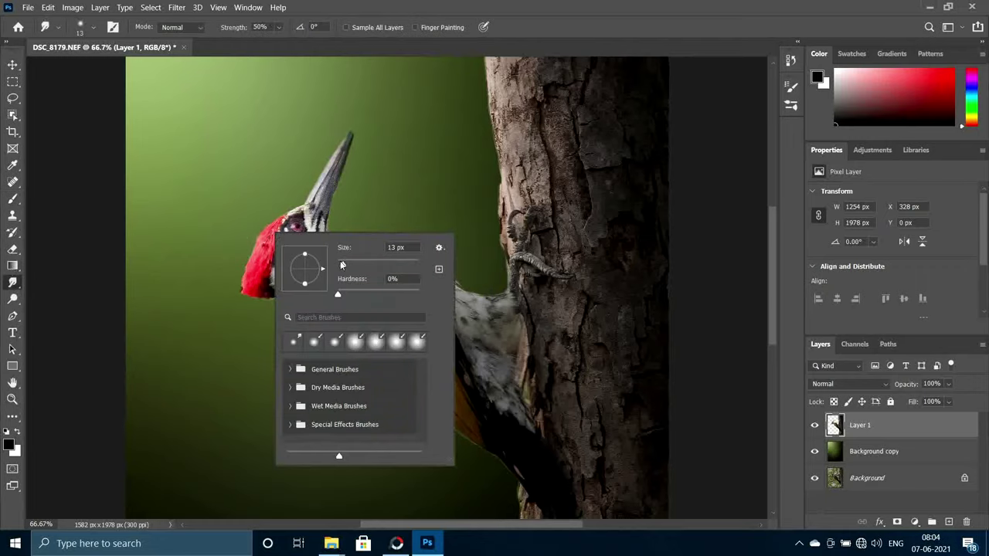
key(Return)
Smudge the bird's edge against the green background with a size 14 brush.
scroll(259, 242, up, 2)
scroll(232, 193, left, 4)
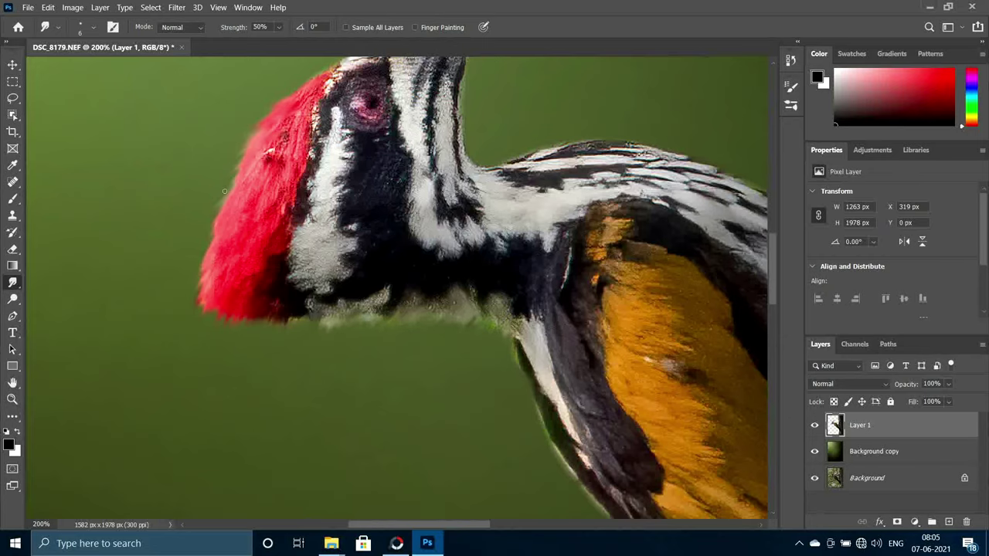
scroll(223, 191, up, 3)
scroll(312, 157, down, 4)
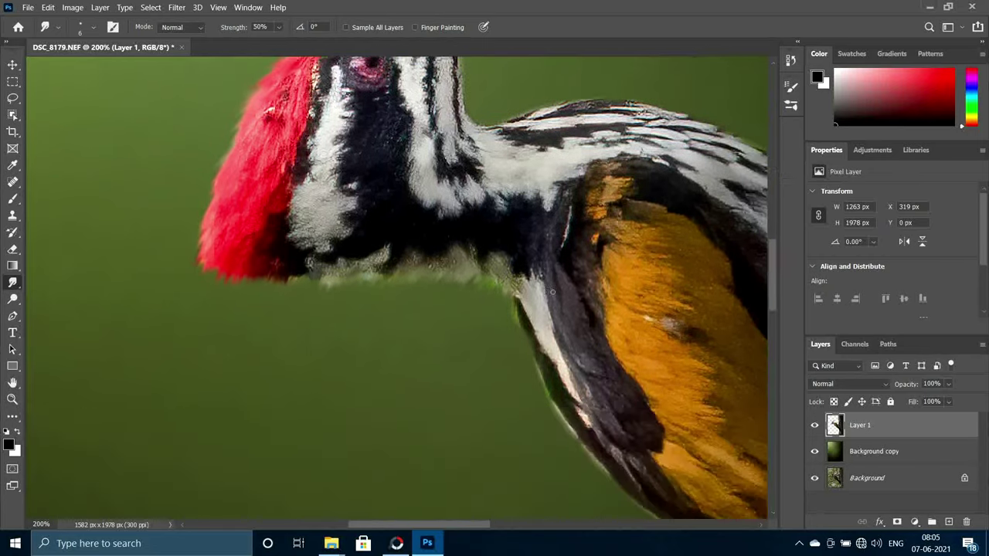
scroll(518, 275, down, 3)
scroll(571, 364, down, 2)
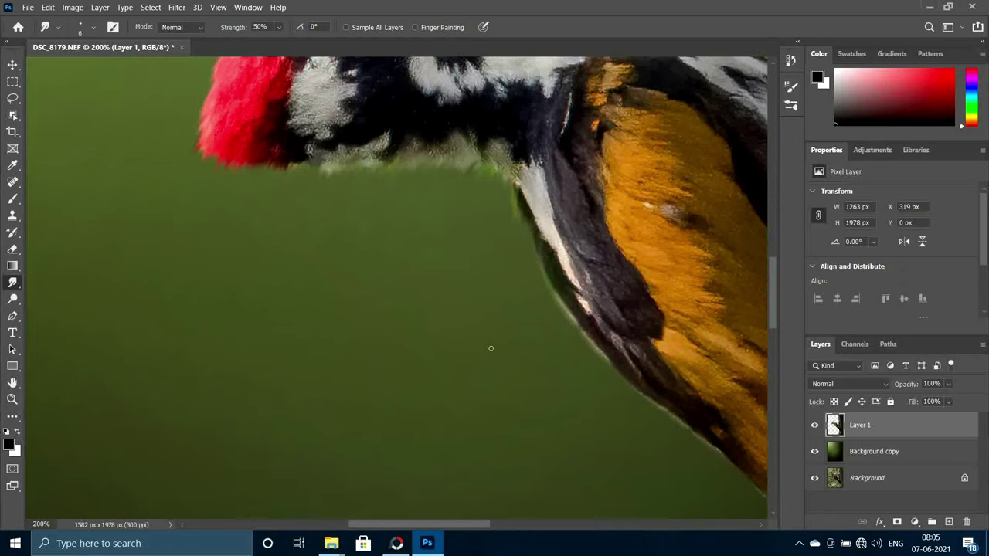
scroll(490, 347, up, 10)
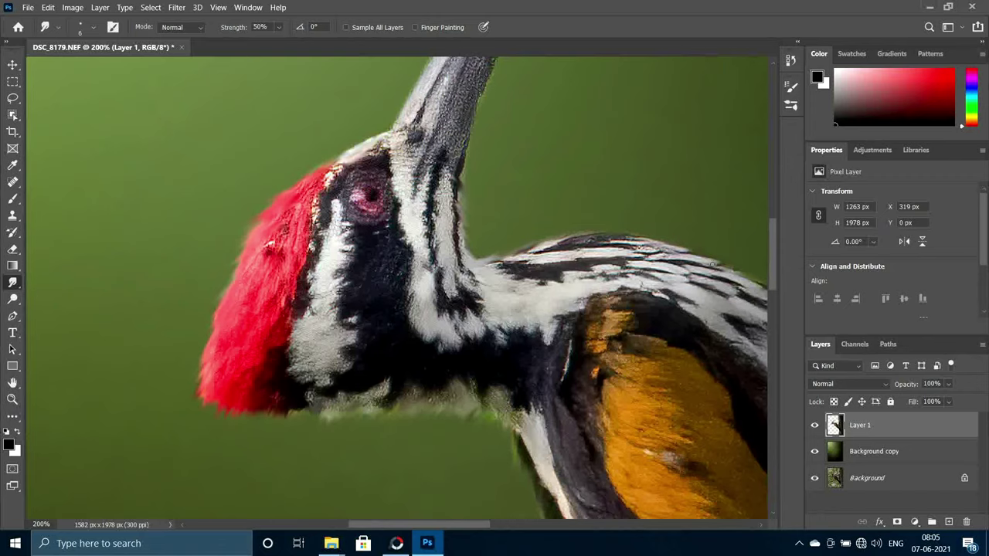
scroll(659, 367, right, 15)
scroll(463, 309, down, 2)
right_click(404, 247)
key(Return)
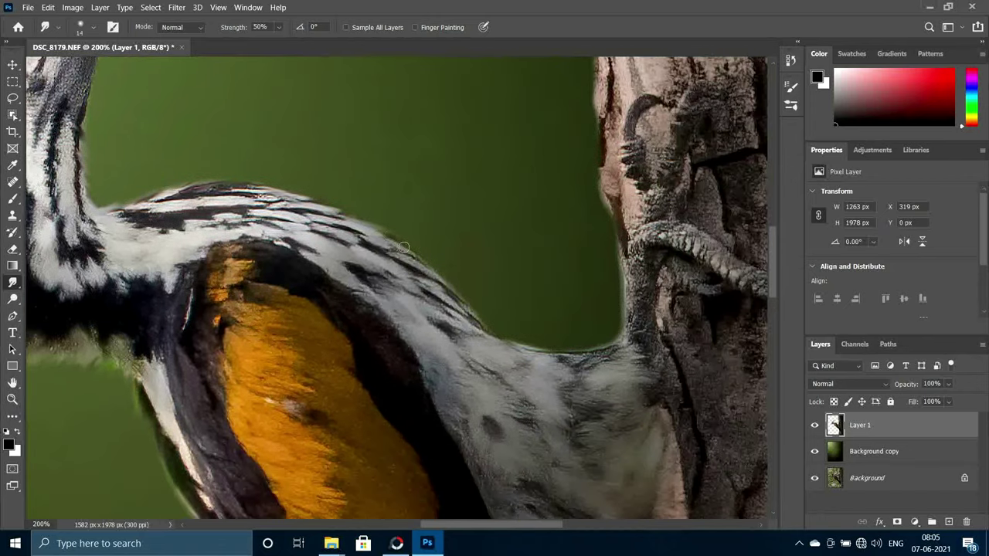
drag(547, 361, 607, 349)
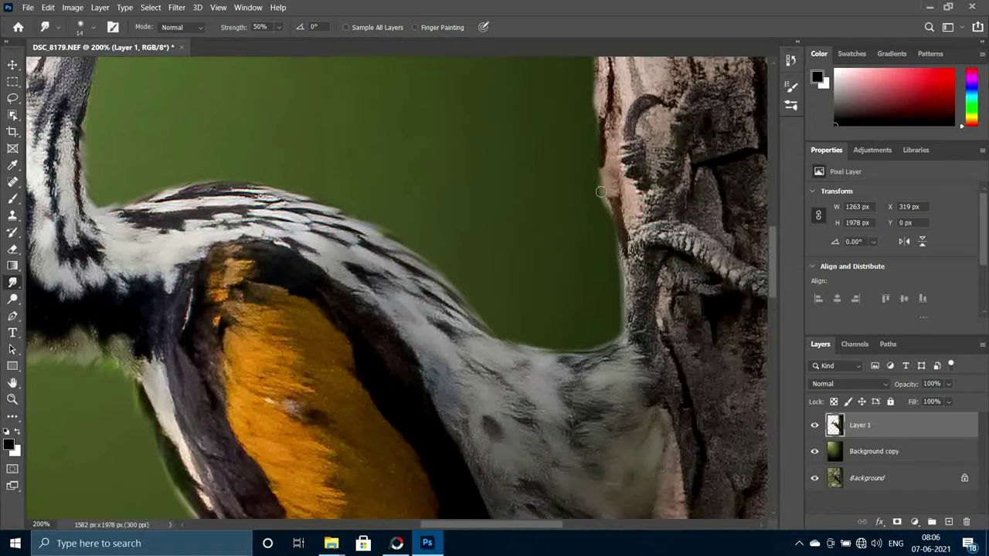
scroll(601, 191, up, 8)
Try cloning beside the tree edge and dismiss the missing clone source warning.
scroll(464, 185, up, 2)
key(s)
click(552, 103)
key(Return)
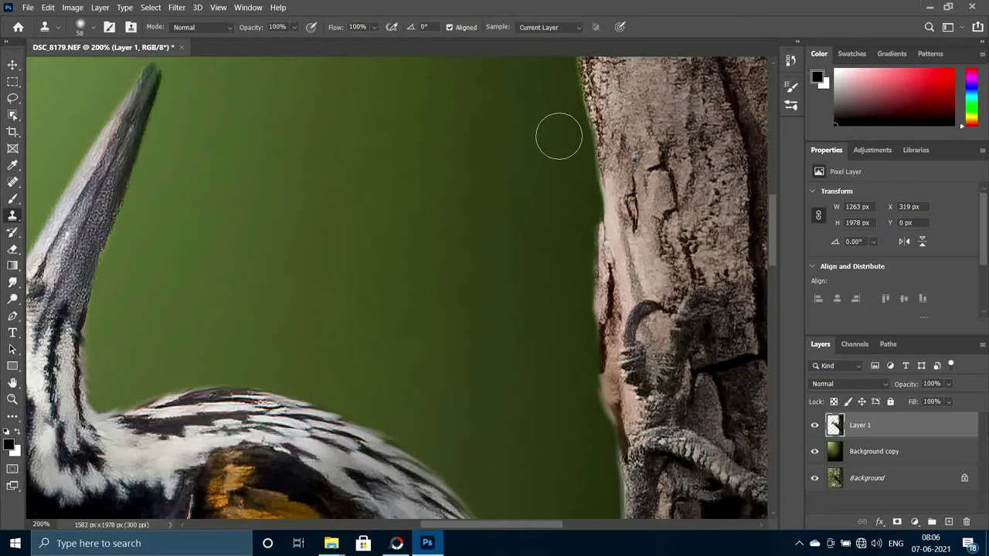
click(558, 136)
Switch to the Eraser and set its size to 42 px.
click(517, 224)
key(e)
right_click(460, 183)
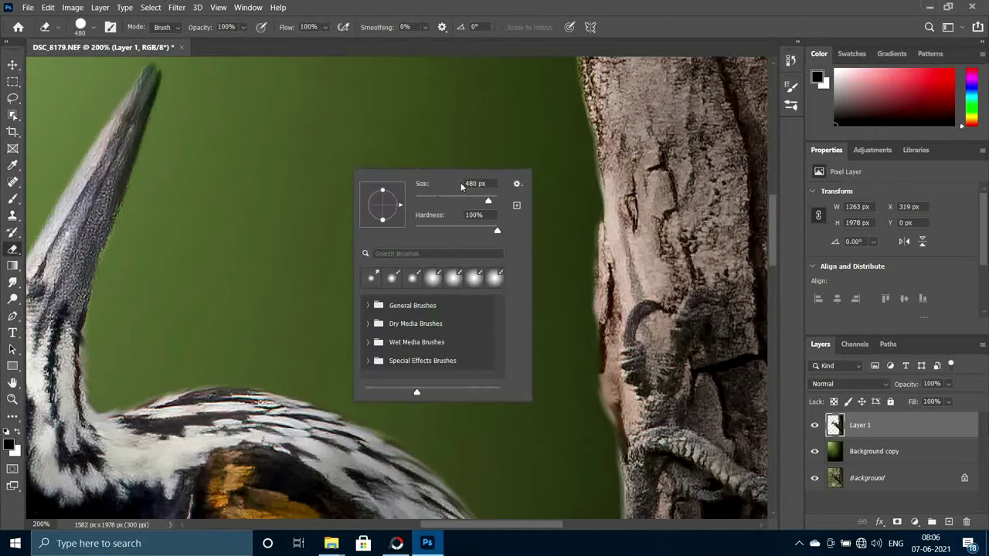
click(463, 183)
text(42)
key(Return)
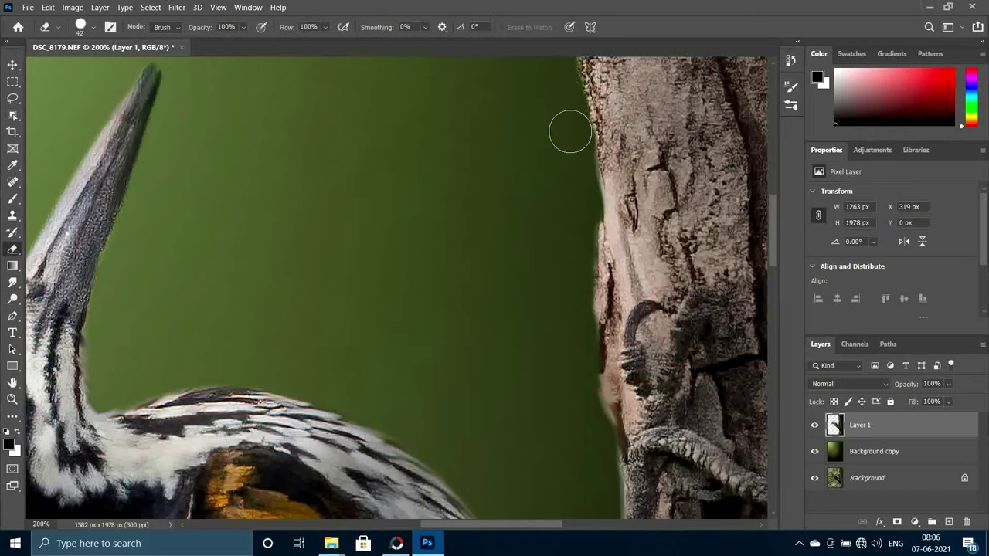
Erase the light fringe along the tree trunk's left edge.
mouse_move(570, 132)
mouse_down()
mouse_move(582, 206)
mouse_move(579, 375)
mouse_move(597, 445)
mouse_up()
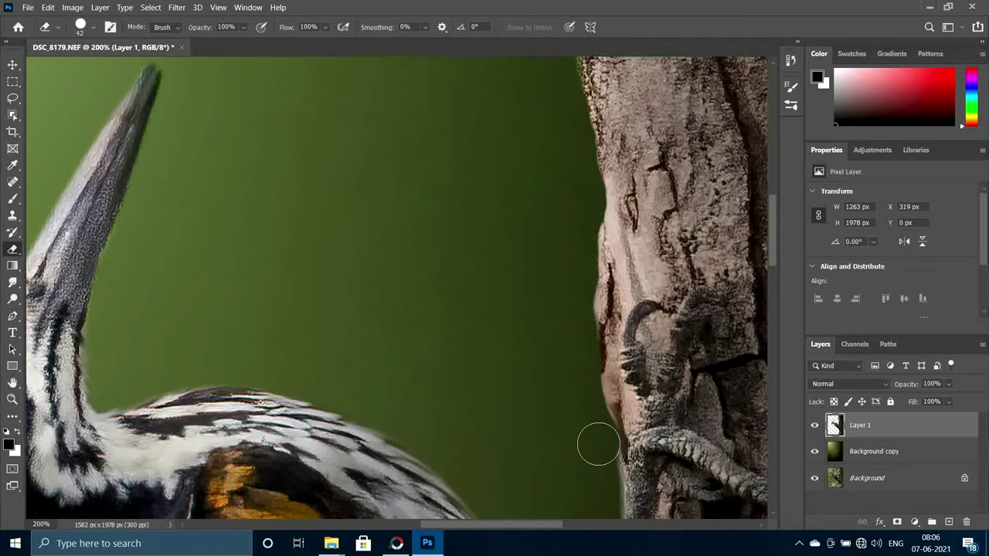
scroll(595, 394, down, 3)
scroll(572, 347, up, 4)
scroll(536, 232, up, 6)
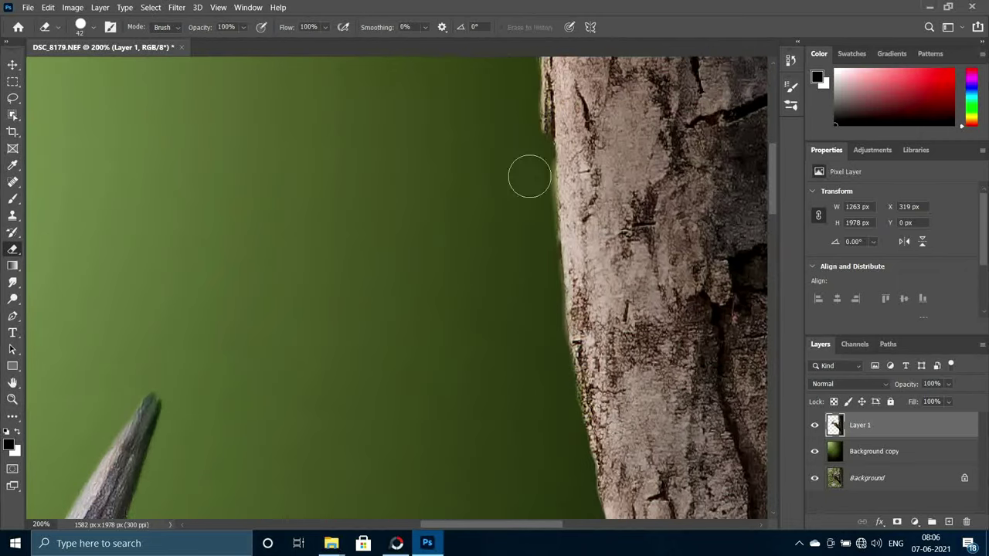
drag(529, 176, 547, 331)
scroll(509, 302, up, 3)
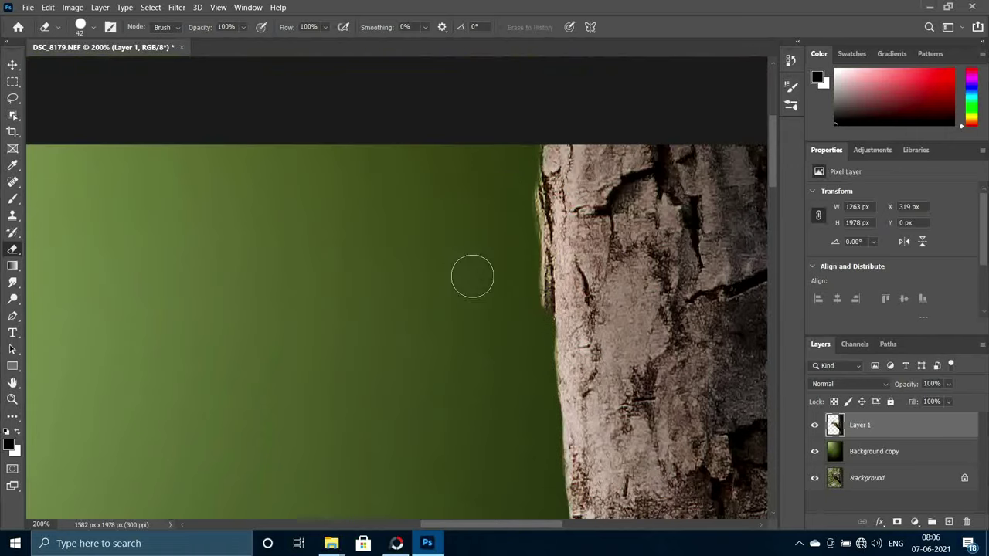
drag(517, 177, 517, 258)
scroll(494, 293, down, 5)
scroll(618, 270, down, 2)
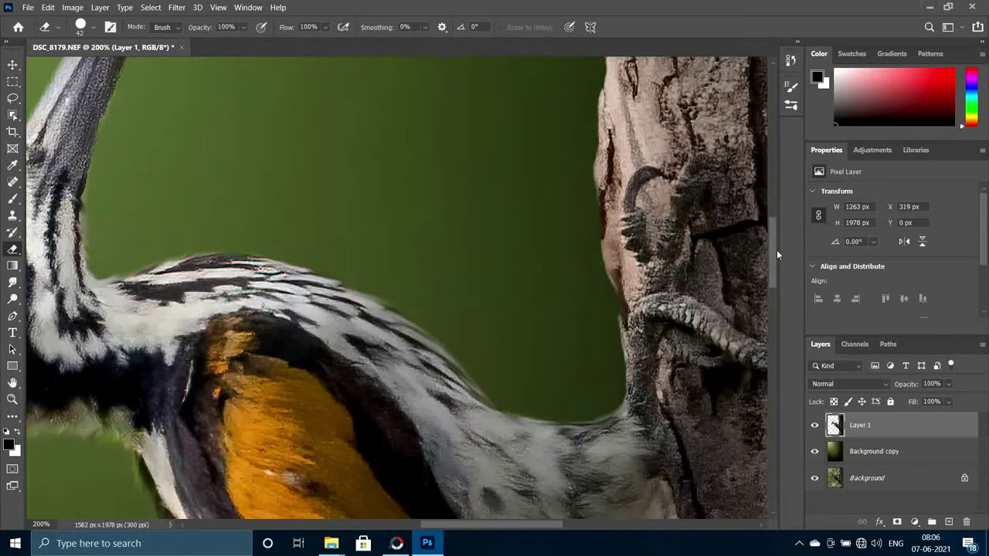
drag(777, 255, 777, 373)
drag(631, 183, 623, 462)
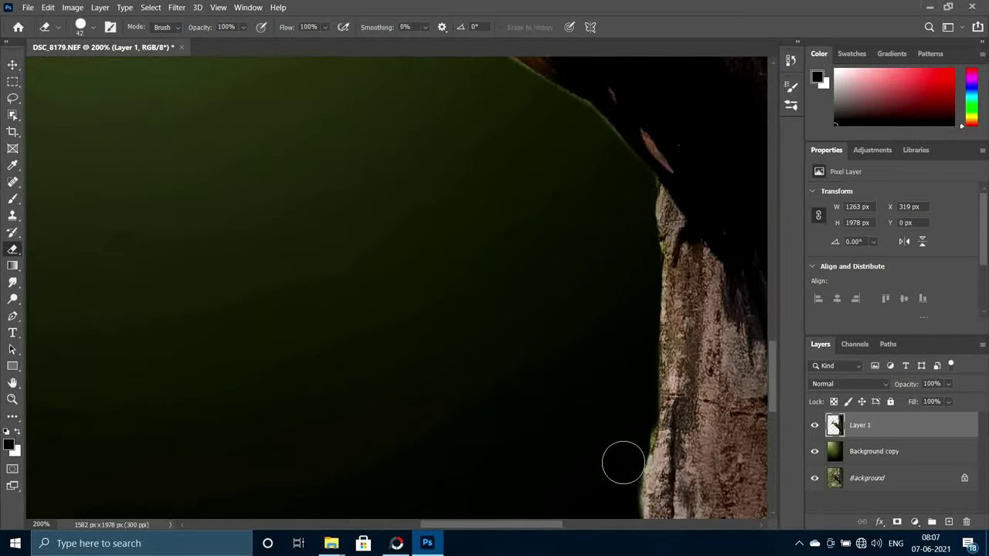
scroll(626, 424, down, 3)
scroll(618, 363, down, 1)
scroll(609, 456, down, 3)
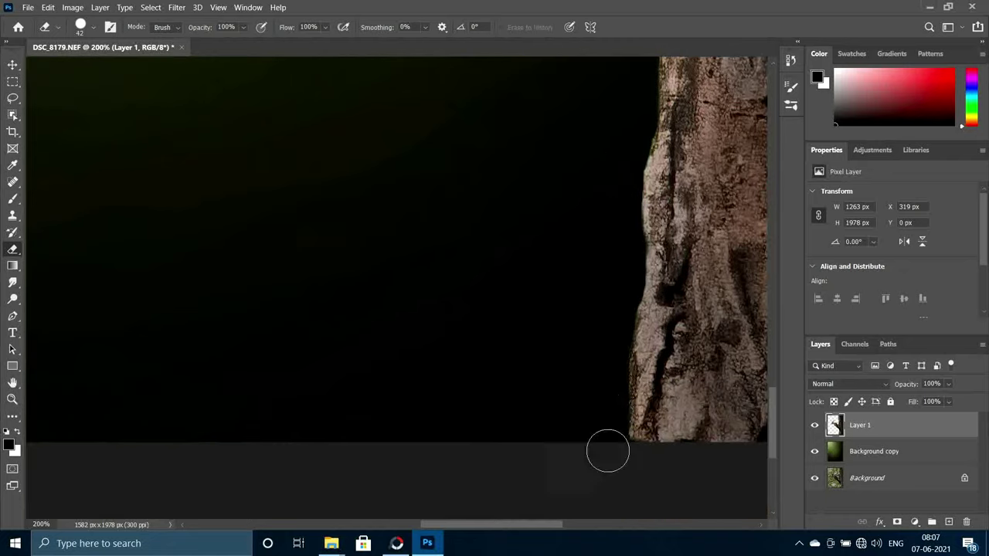
scroll(607, 451, up, 3)
scroll(610, 218, up, 3)
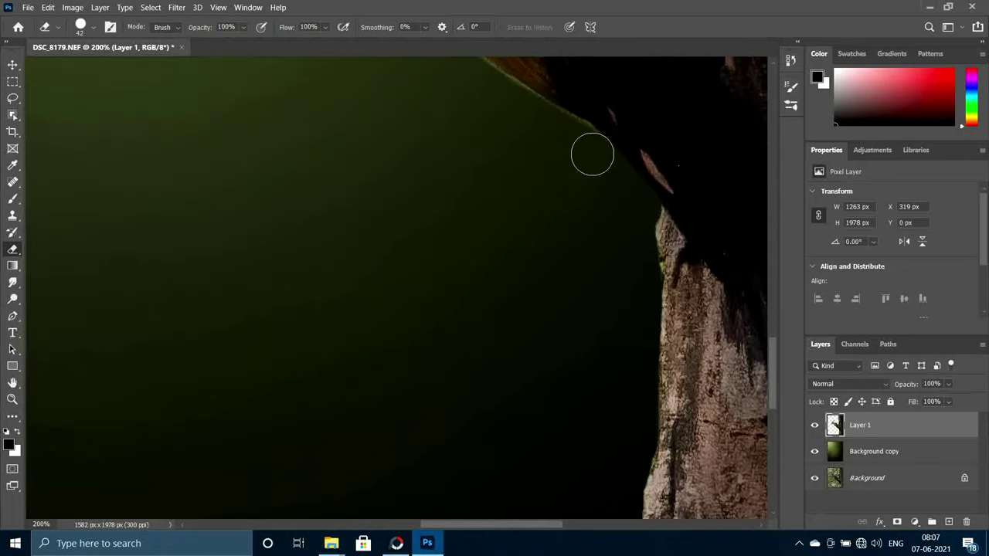
scroll(337, 221, up, 2)
scroll(98, 98, up, 2)
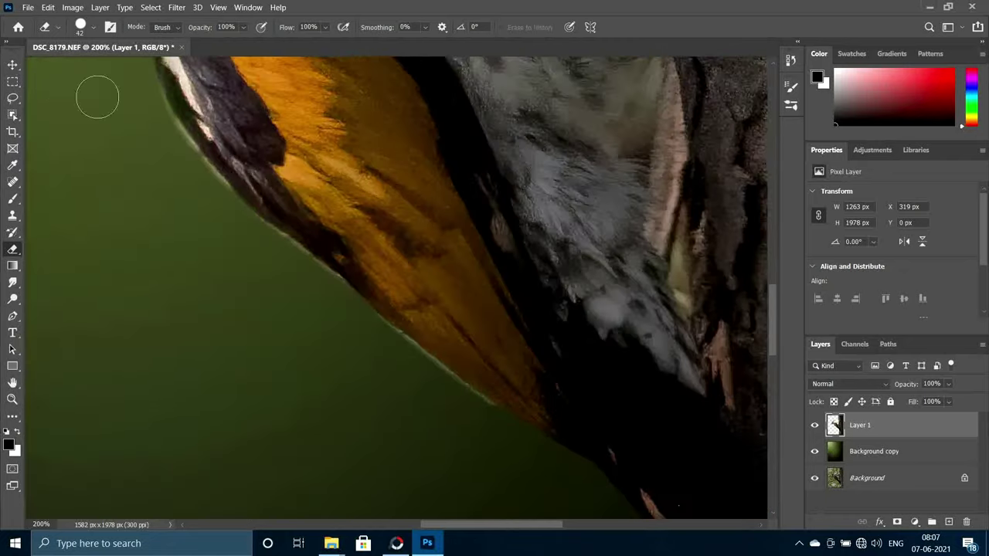
Erase the light fringe along the wing edge with a 21 px eraser.
right_click(162, 141)
key(Return)
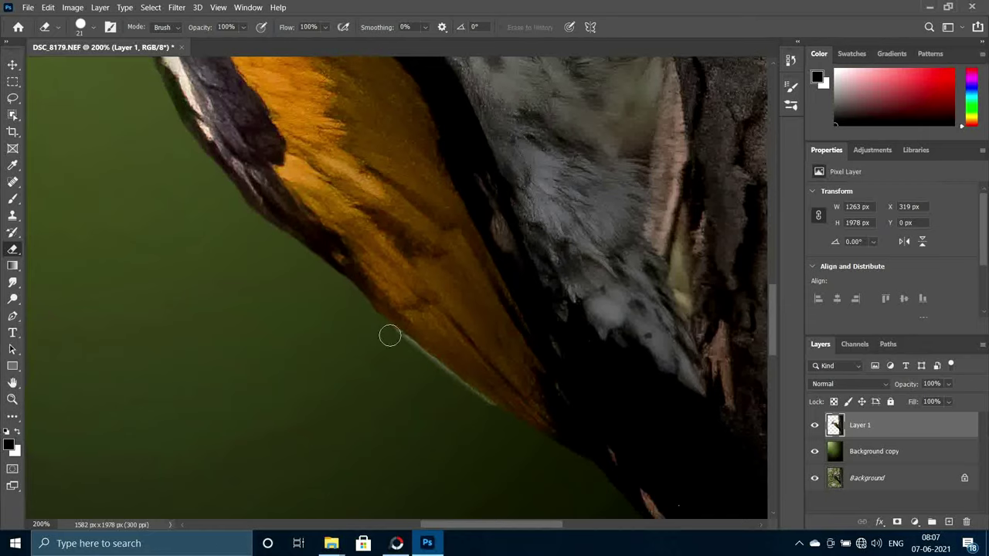
drag(389, 336, 498, 417)
scroll(72, 273, up, 3)
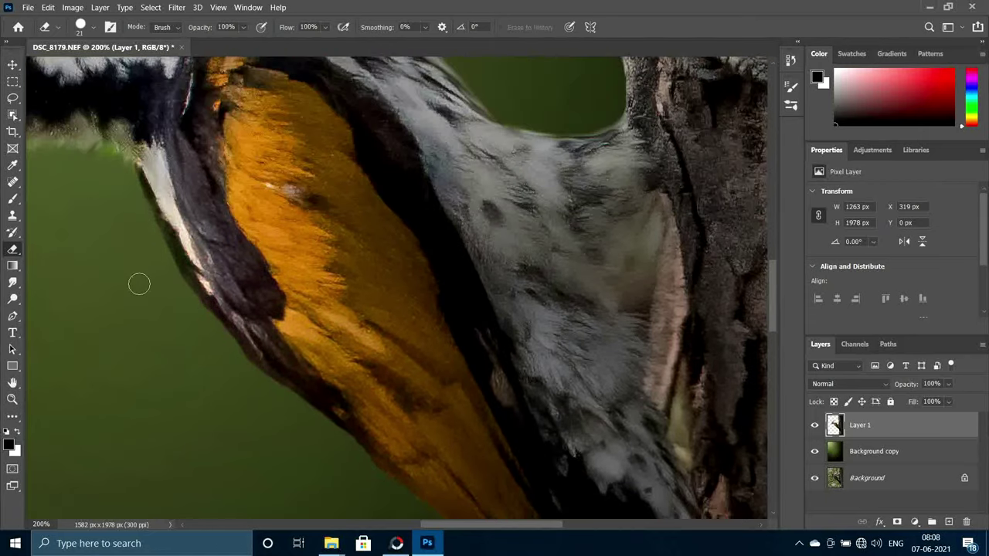
key(ctrl+minus)
key(ctrl+minus)
key(ctrl+minus)
scroll(460, 309, up, 2)
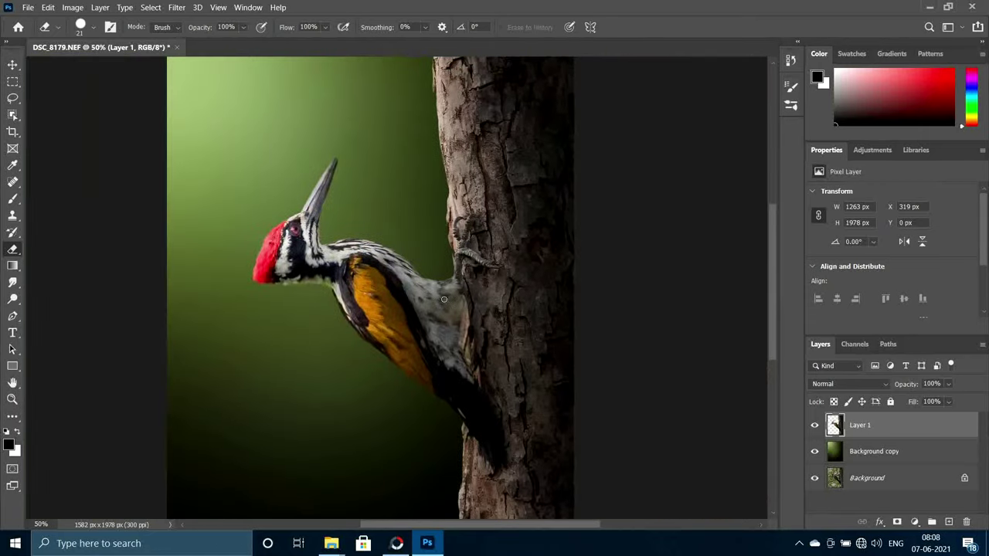
key(ctrl+minus)
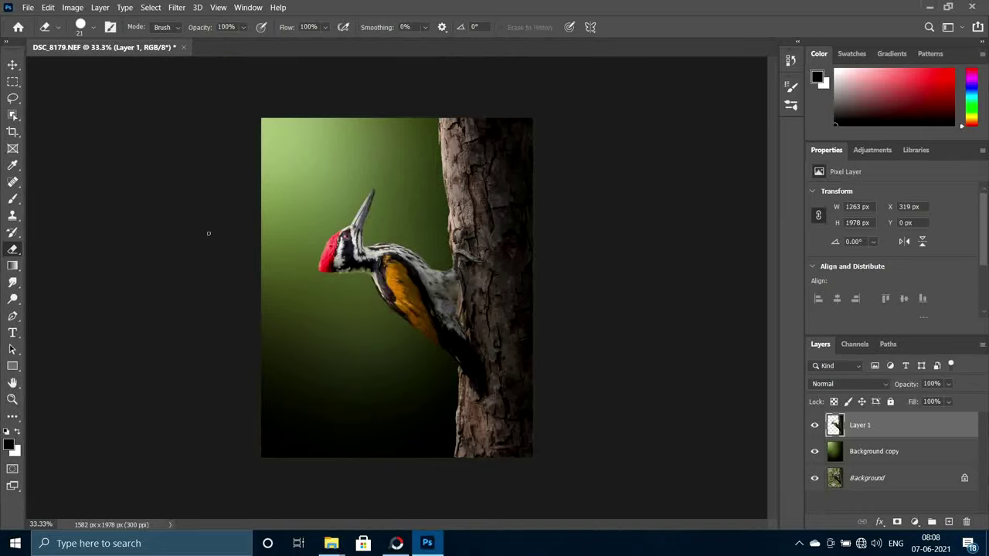
drag(814, 425, 815, 452)
click(813, 451)
click(815, 425)
click(814, 451)
click(814, 452)
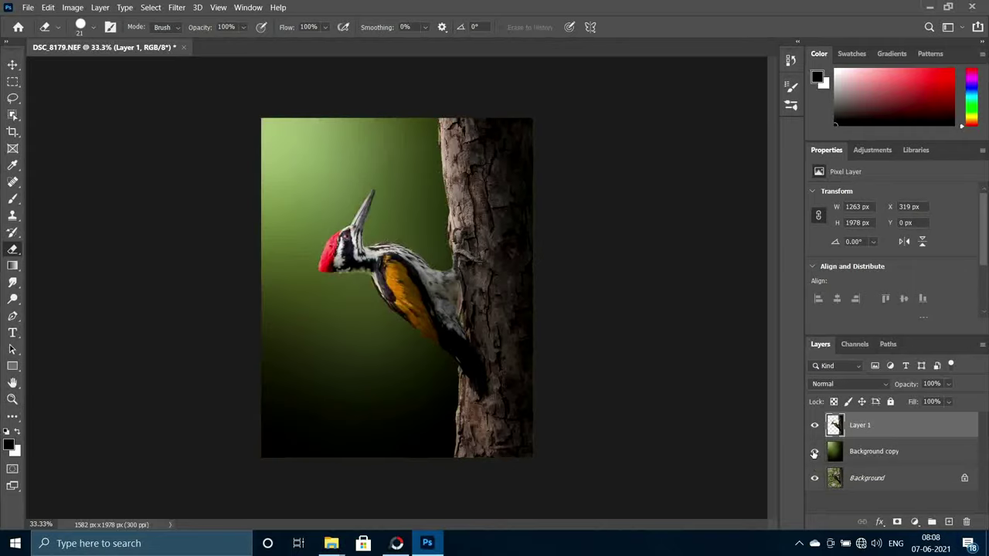